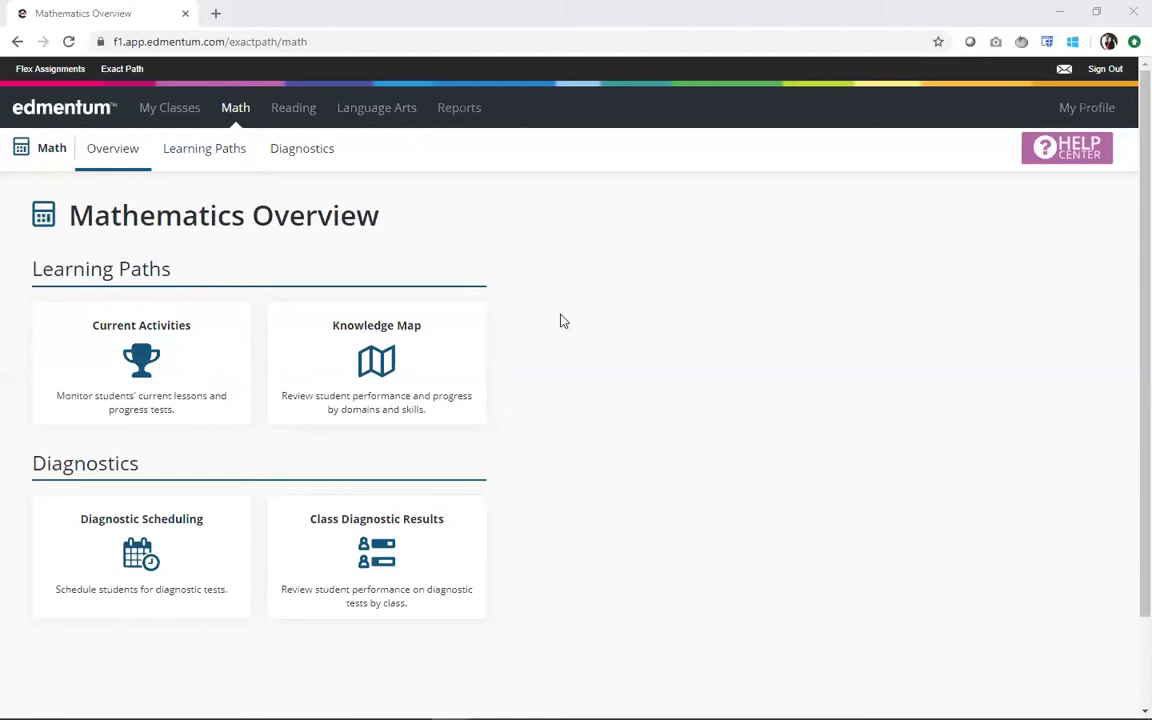
- Open the math Knowledge Map, scroll through the K-2 student skills, and show the grade-band list
{"action": "left_click", "coordinate": [416, 368]}
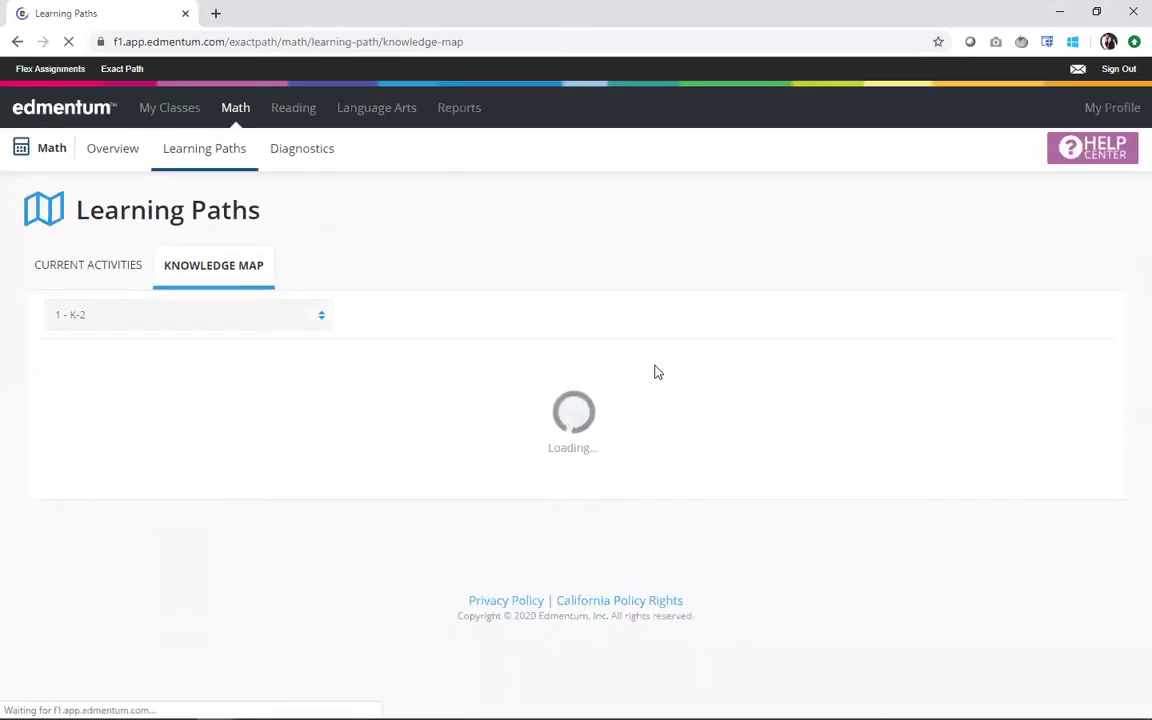
{"action": "scroll", "coordinate": [731, 295], "scroll_direction": "down", "scroll_amount": 1}
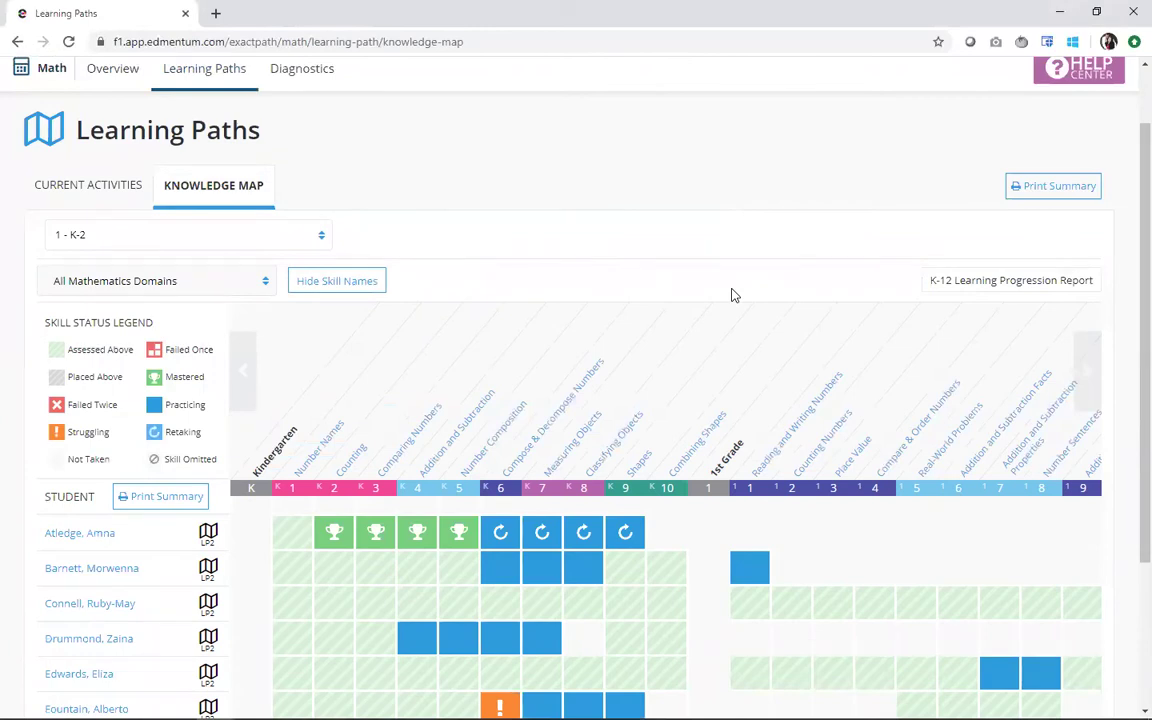
{"action": "scroll", "coordinate": [731, 295], "scroll_direction": "down", "scroll_amount": 1}
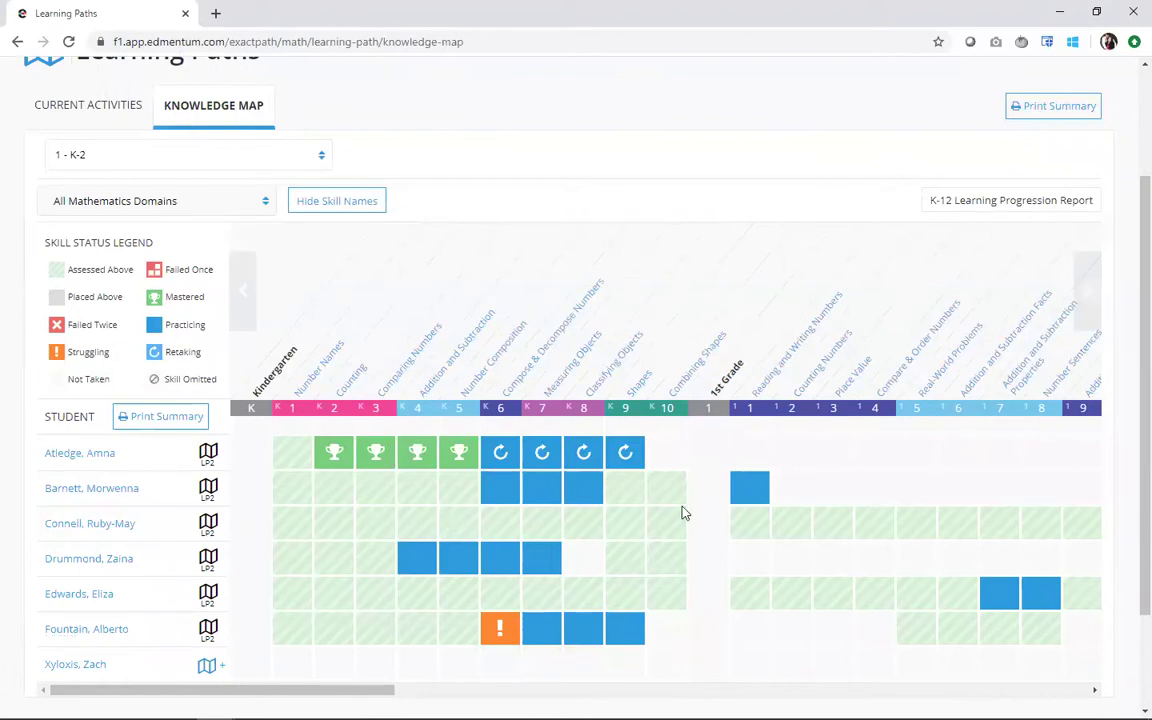
{"action": "scroll", "coordinate": [597, 463], "scroll_direction": "up", "scroll_amount": 1}
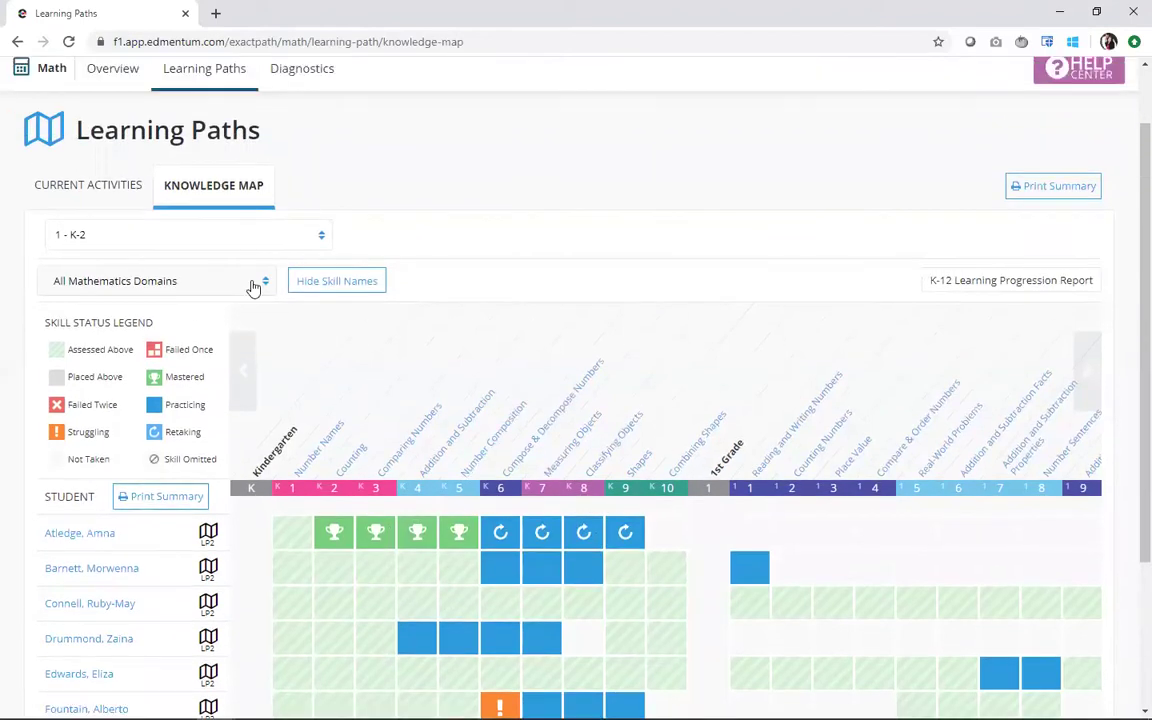
{"action": "left_click", "coordinate": [159, 240]}
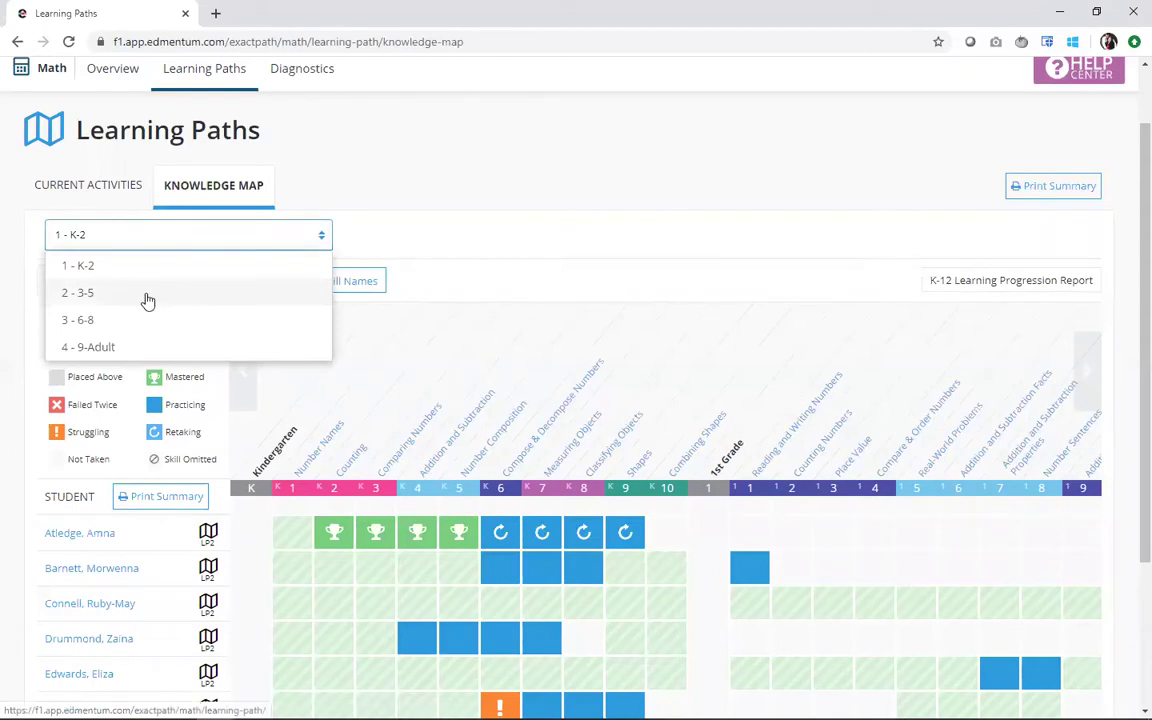
- Choose grade band 2 - 3-5 for the Knowledge Map and scroll down its skill grid
{"action": "left_click", "coordinate": [184, 294]}
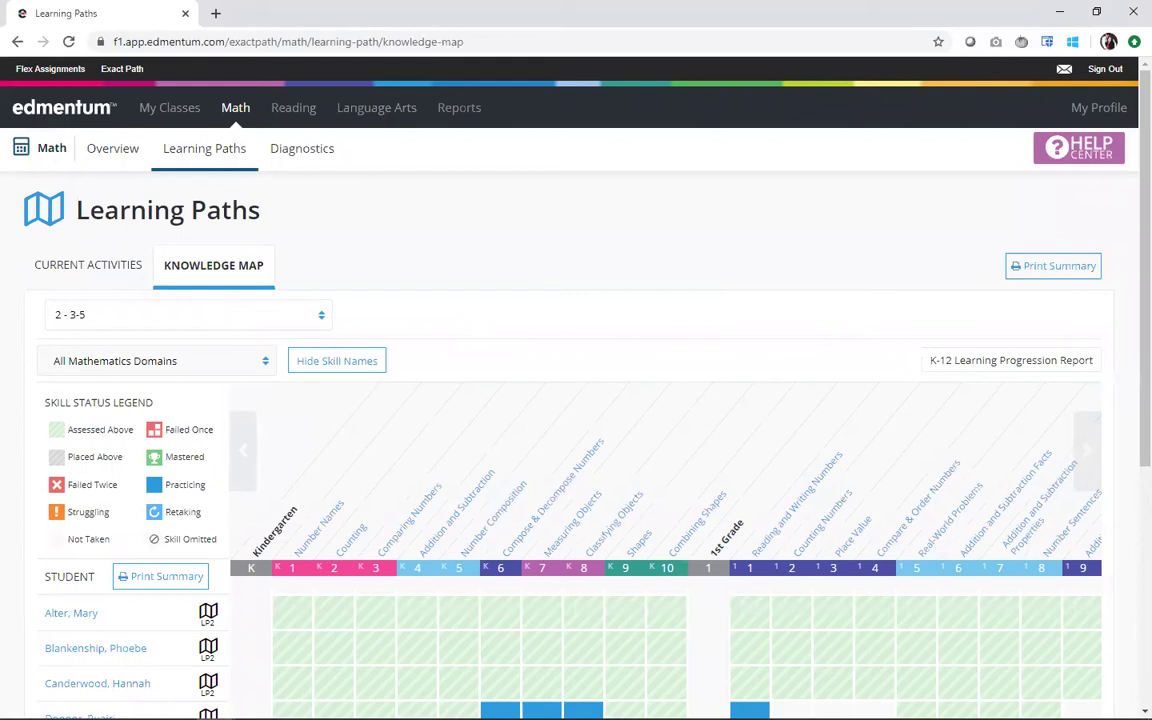
{"action": "scroll", "coordinate": [500, 362], "scroll_direction": "down", "scroll_amount": 3}
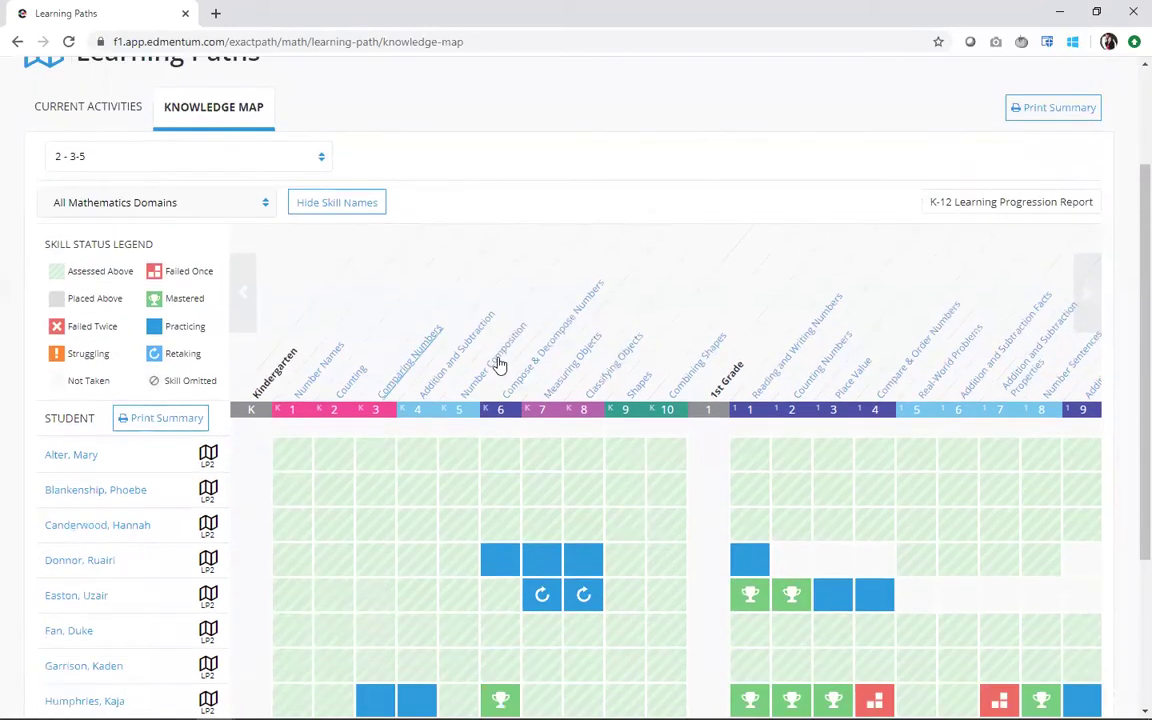
{"action": "scroll", "coordinate": [632, 350], "scroll_direction": "down", "scroll_amount": 1}
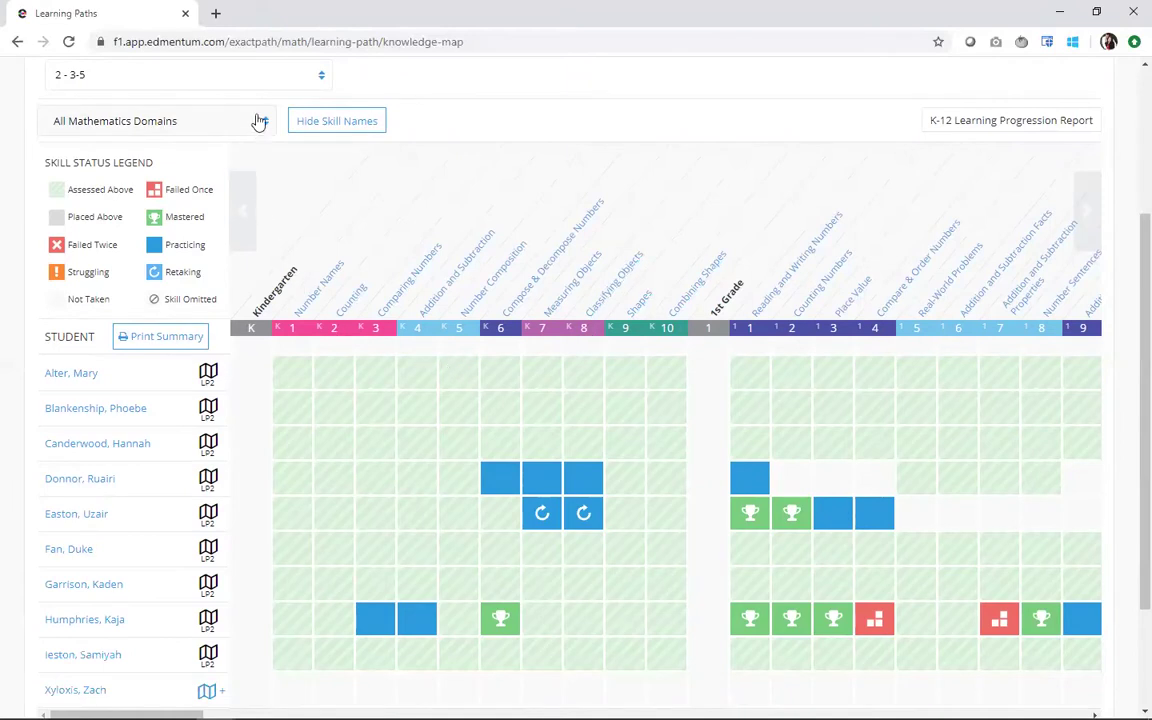
{"action": "left_click", "coordinate": [231, 131]}
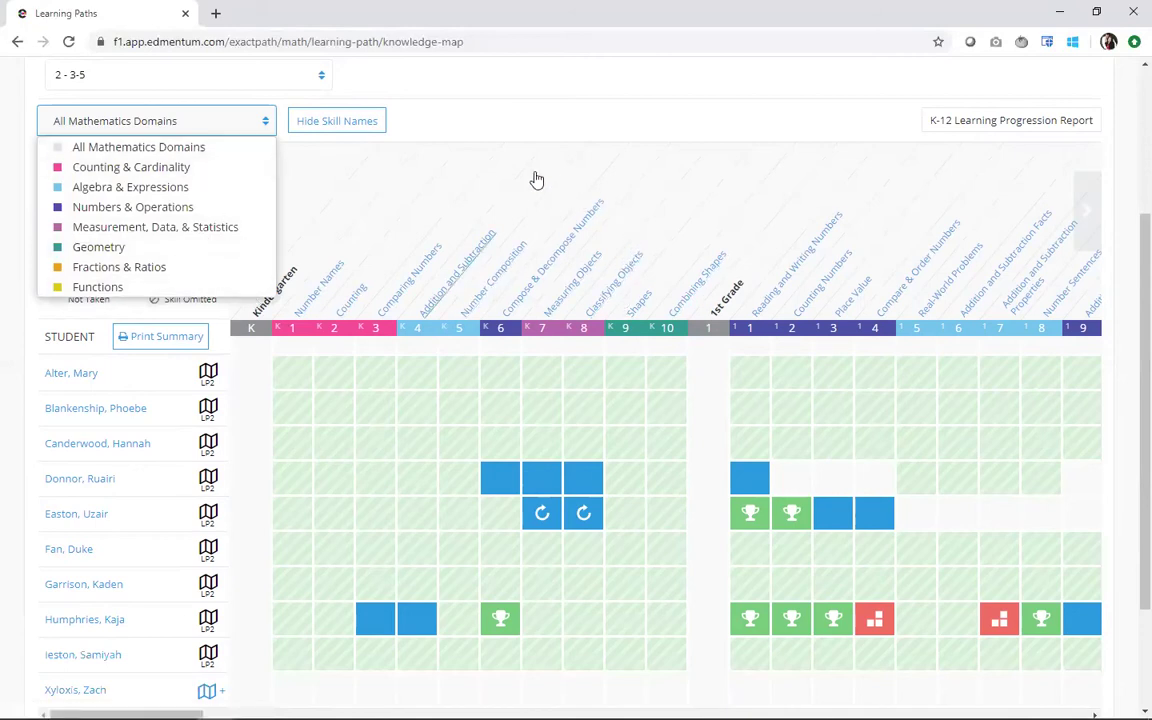
{"action": "left_click", "coordinate": [490, 296]}
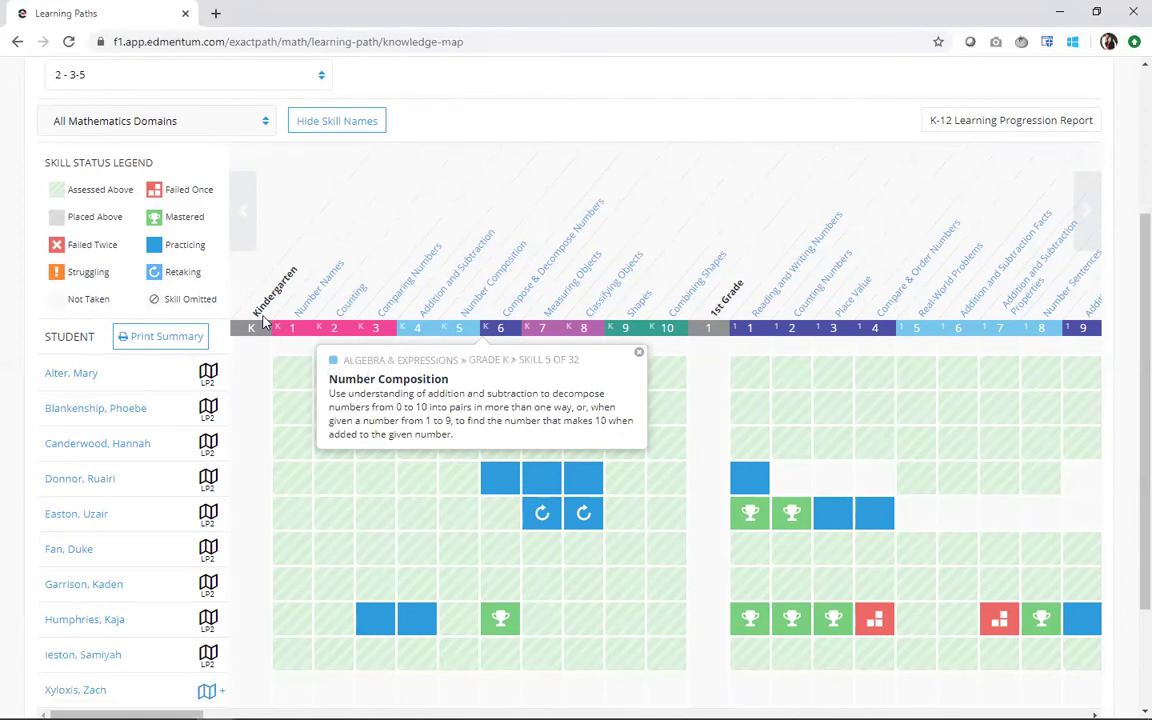
{"action": "left_click", "coordinate": [639, 353]}
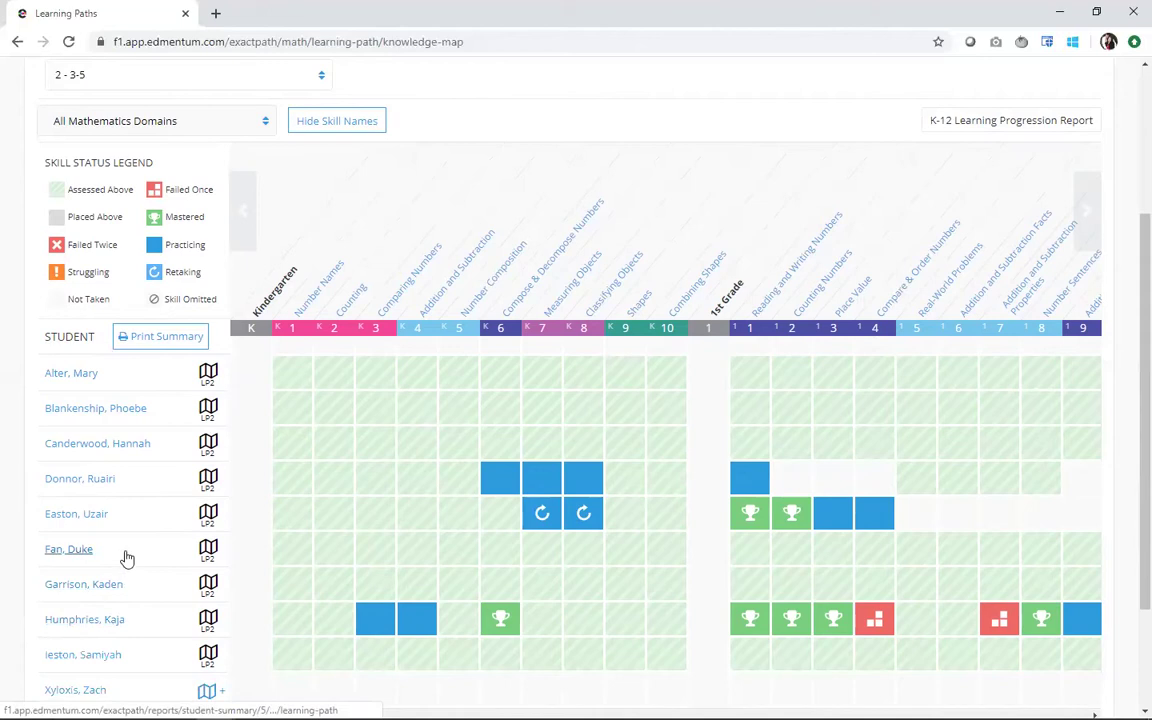
{"action": "scroll", "coordinate": [131, 549], "scroll_direction": "down", "scroll_amount": 2}
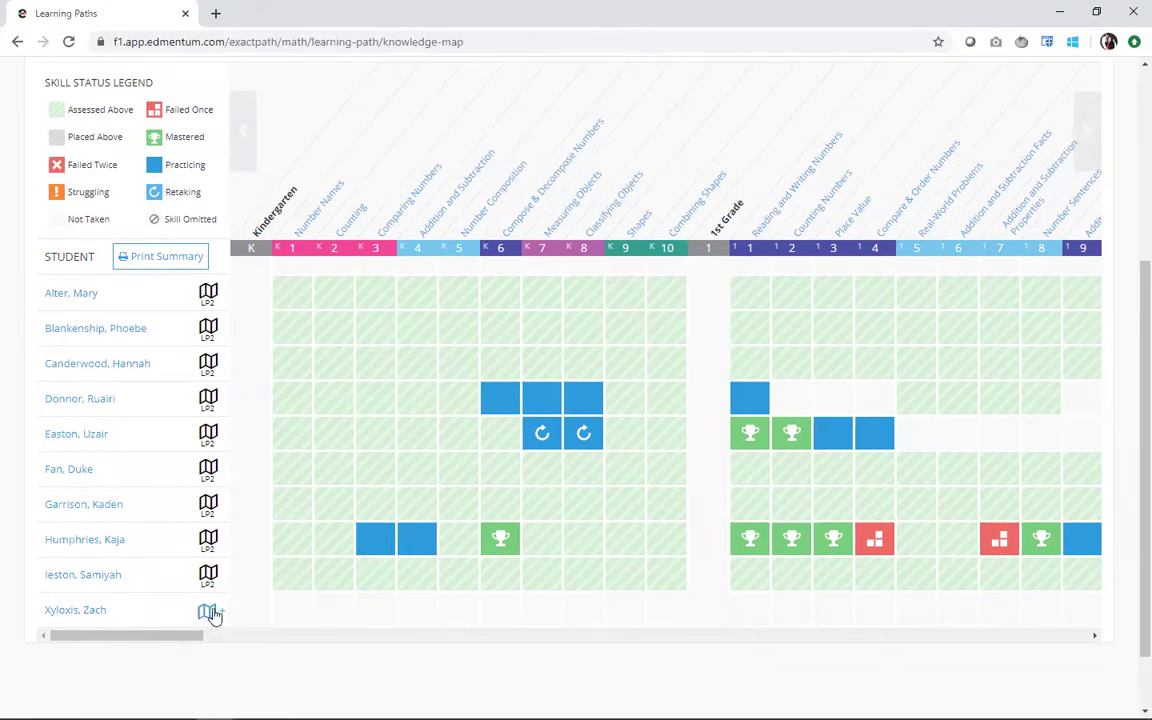
- Create a math learning path for the tenth student using the map-plus icon and Continue
{"action": "left_click", "coordinate": [210, 612]}
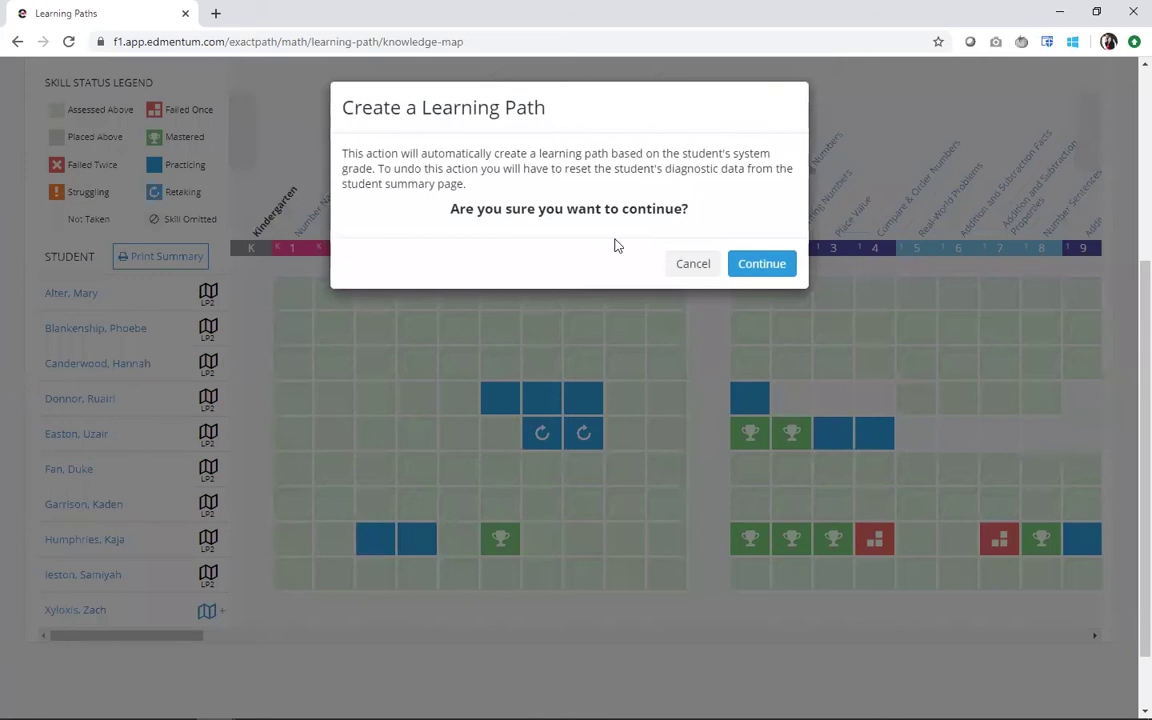
{"action": "left_click", "coordinate": [754, 264]}
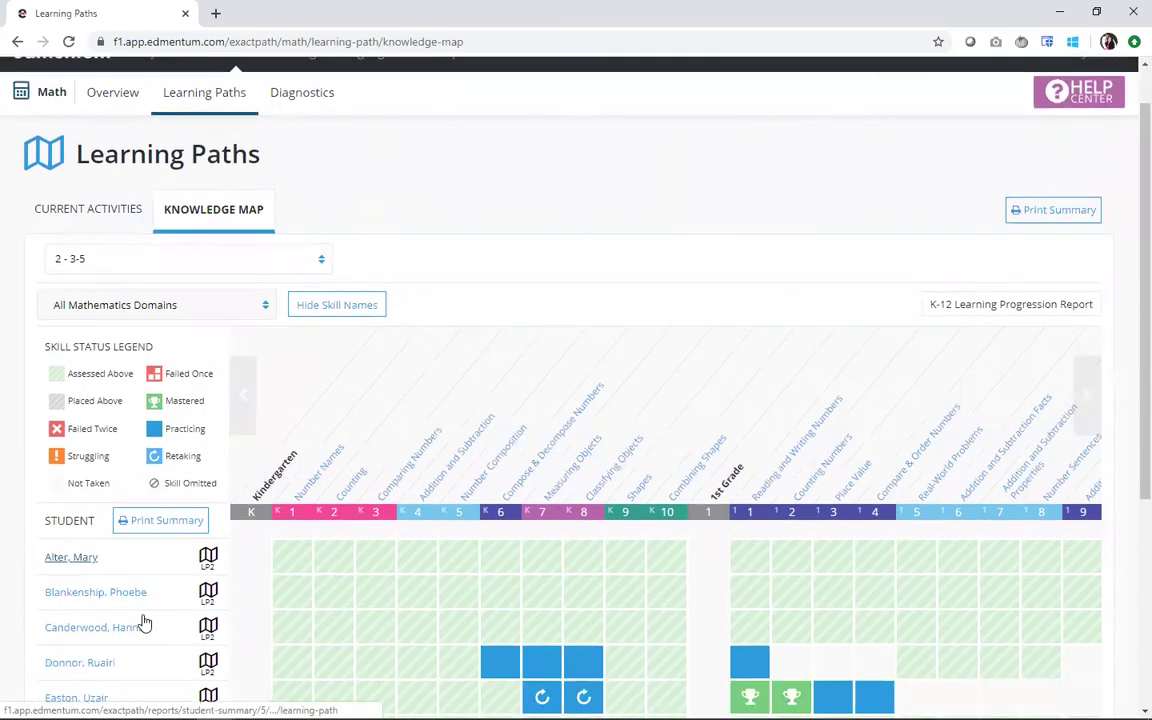
{"action": "scroll", "coordinate": [143, 622], "scroll_direction": "down", "scroll_amount": 3}
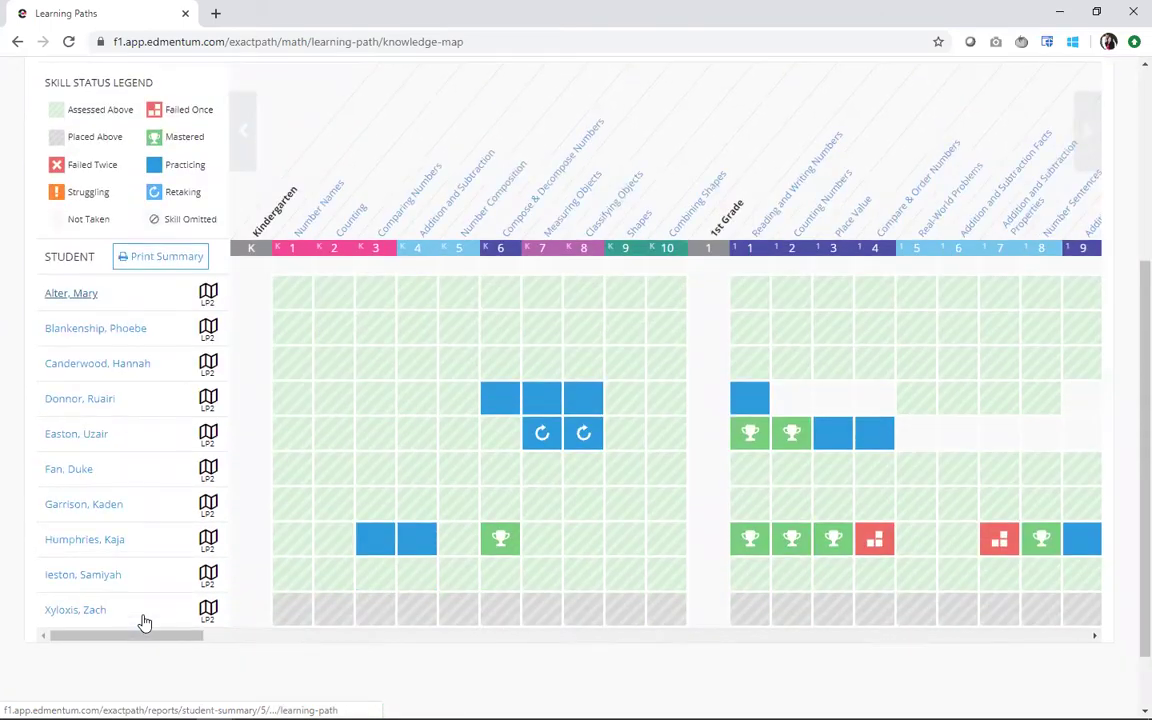
{"action": "left_click", "coordinate": [1093, 165]}
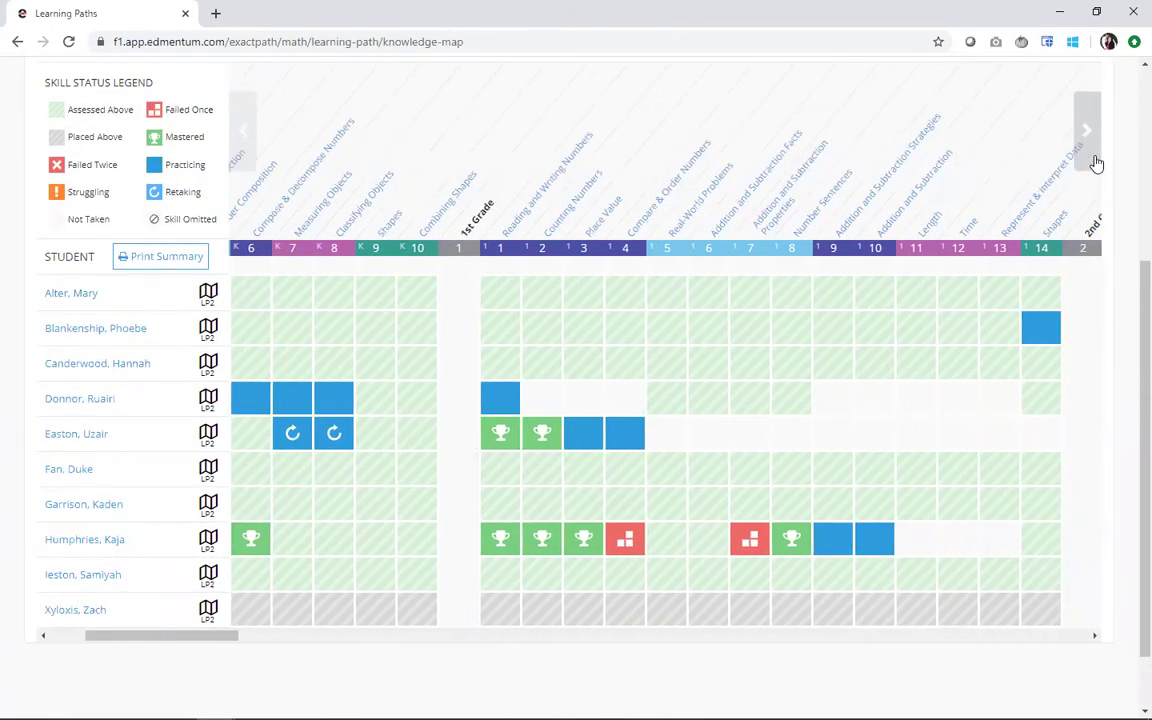
{"action": "left_click", "coordinate": [1095, 164]}
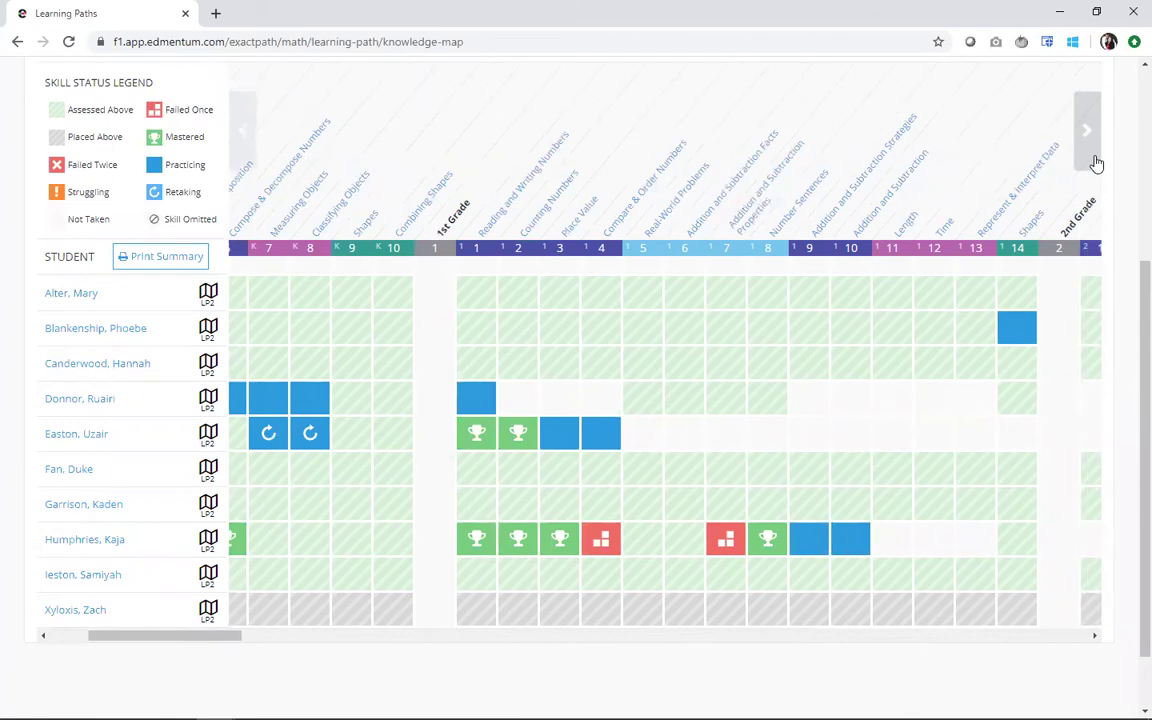
{"action": "left_click", "coordinate": [1095, 164]}
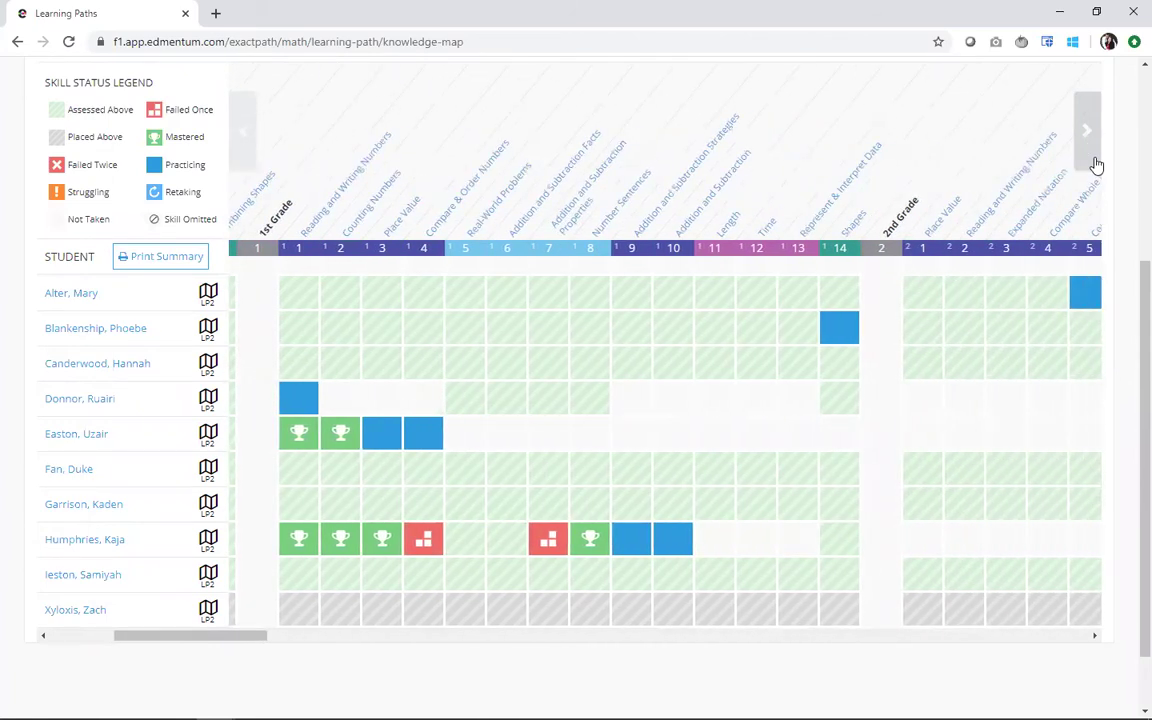
{"action": "left_click", "coordinate": [1095, 164]}
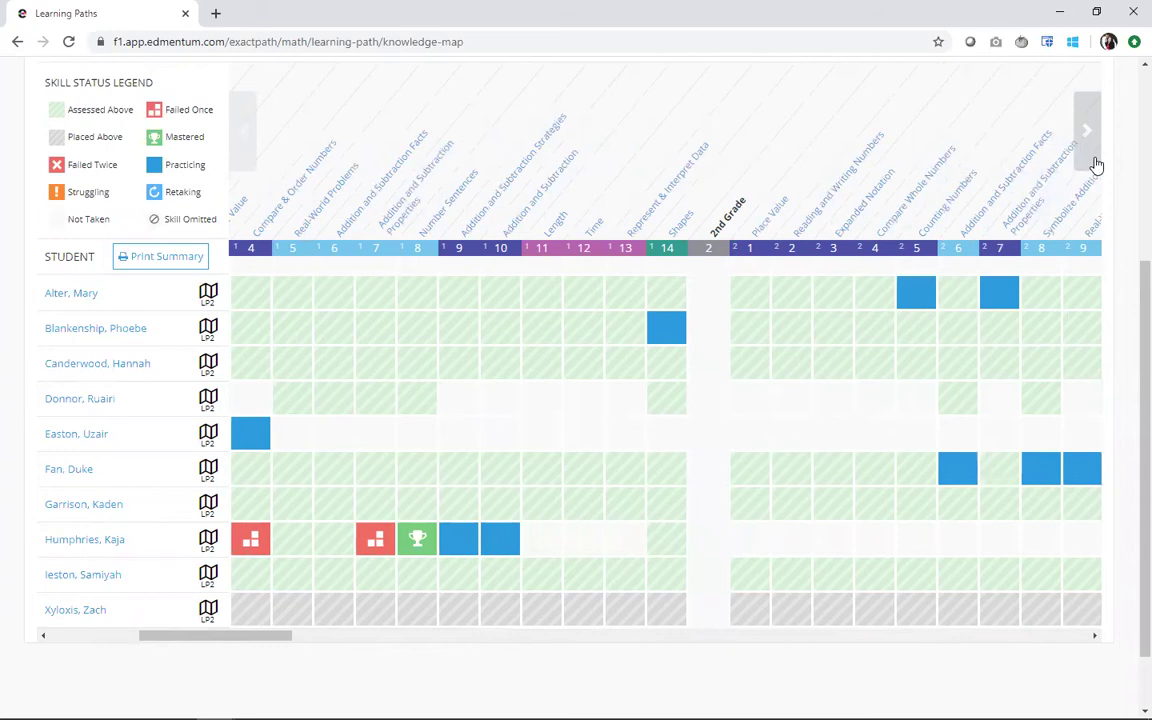
{"action": "left_click", "coordinate": [1095, 164]}
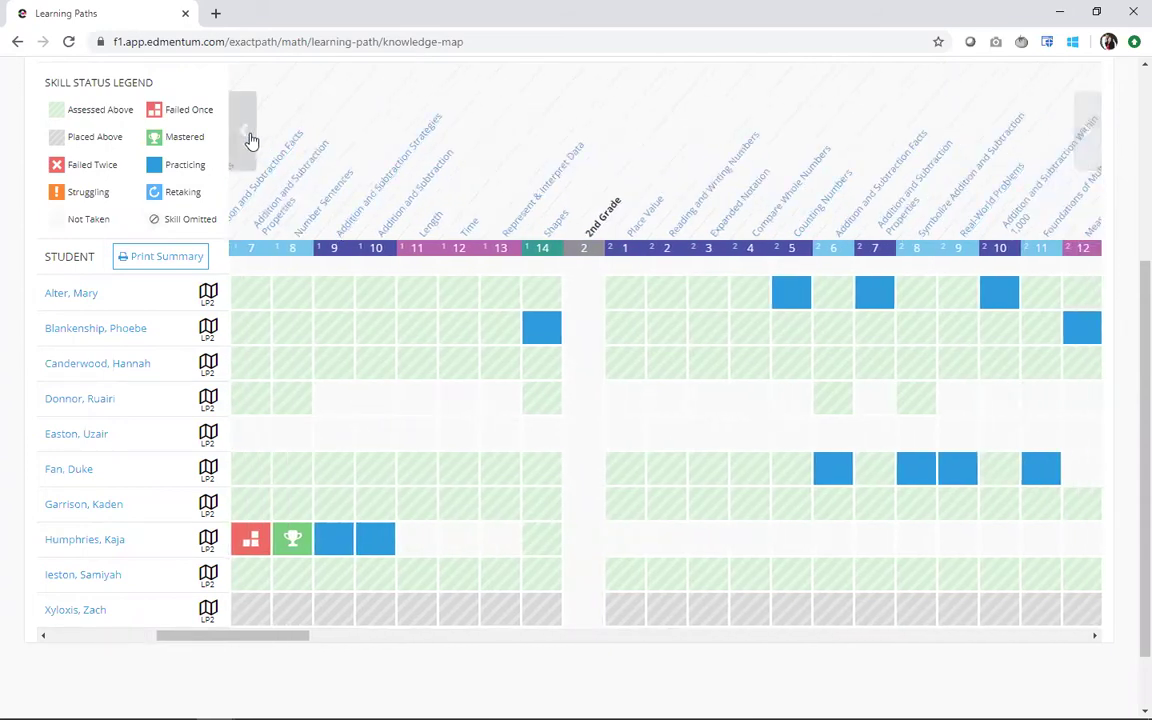
{"action": "left_click", "coordinate": [240, 143]}
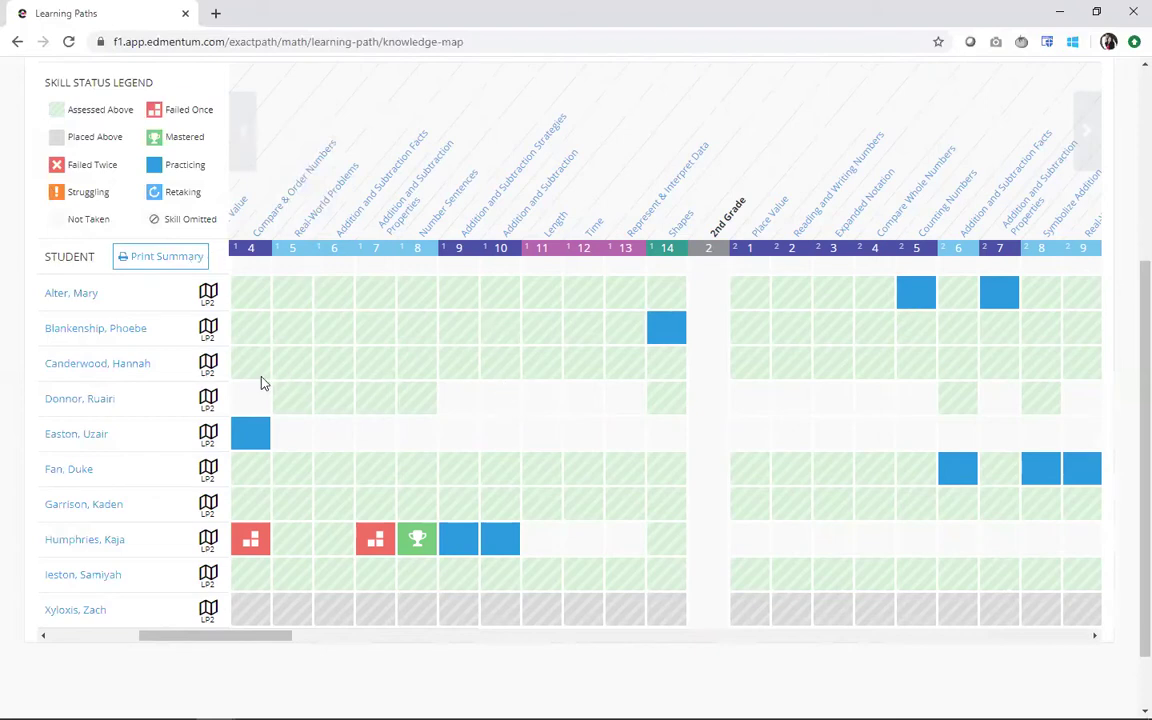
{"action": "left_click", "coordinate": [241, 134]}
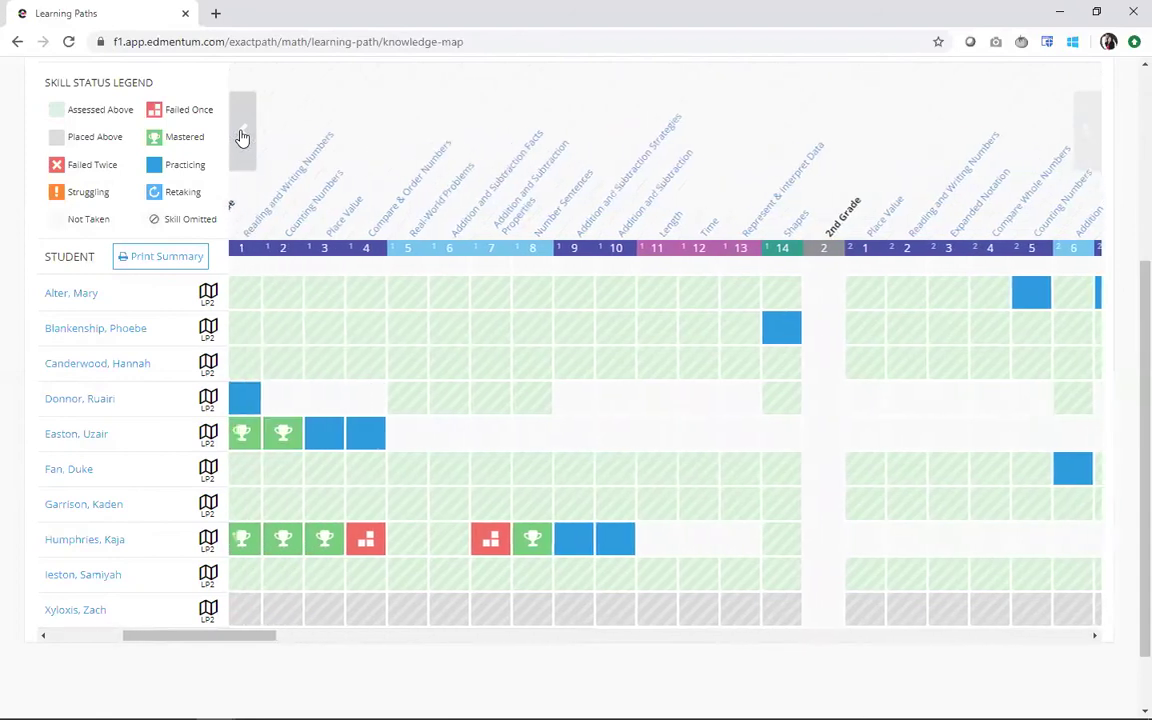
{"action": "left_click", "coordinate": [241, 134]}
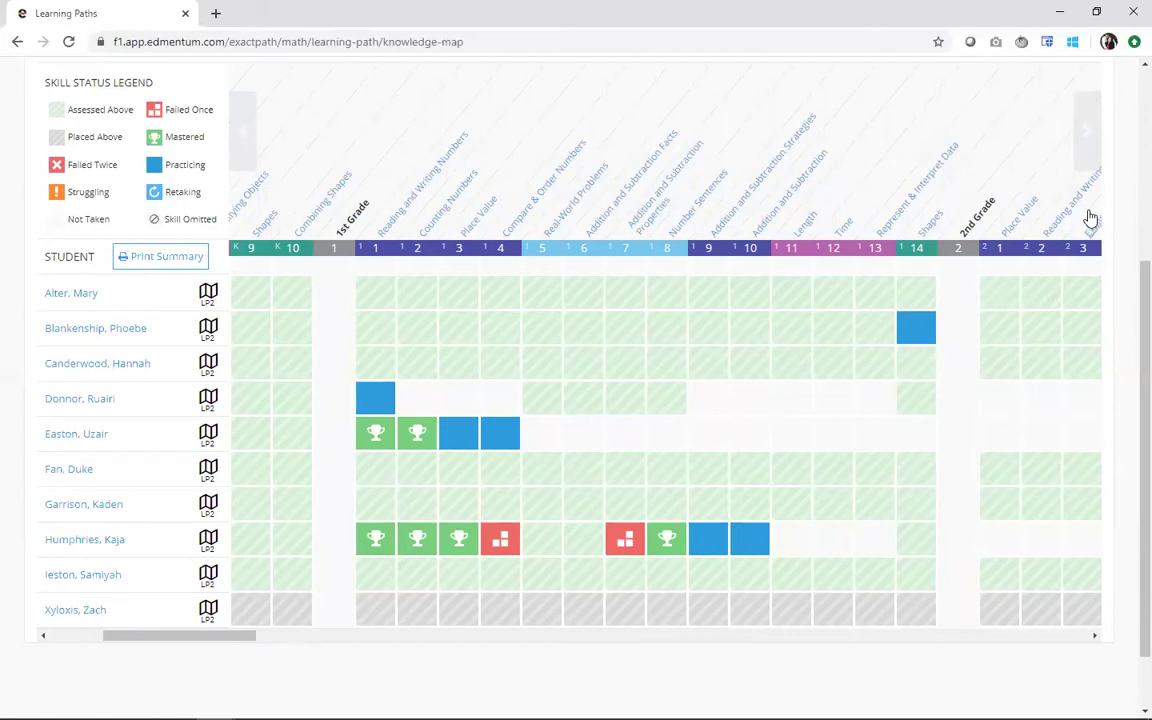
{"action": "left_click", "coordinate": [1084, 149]}
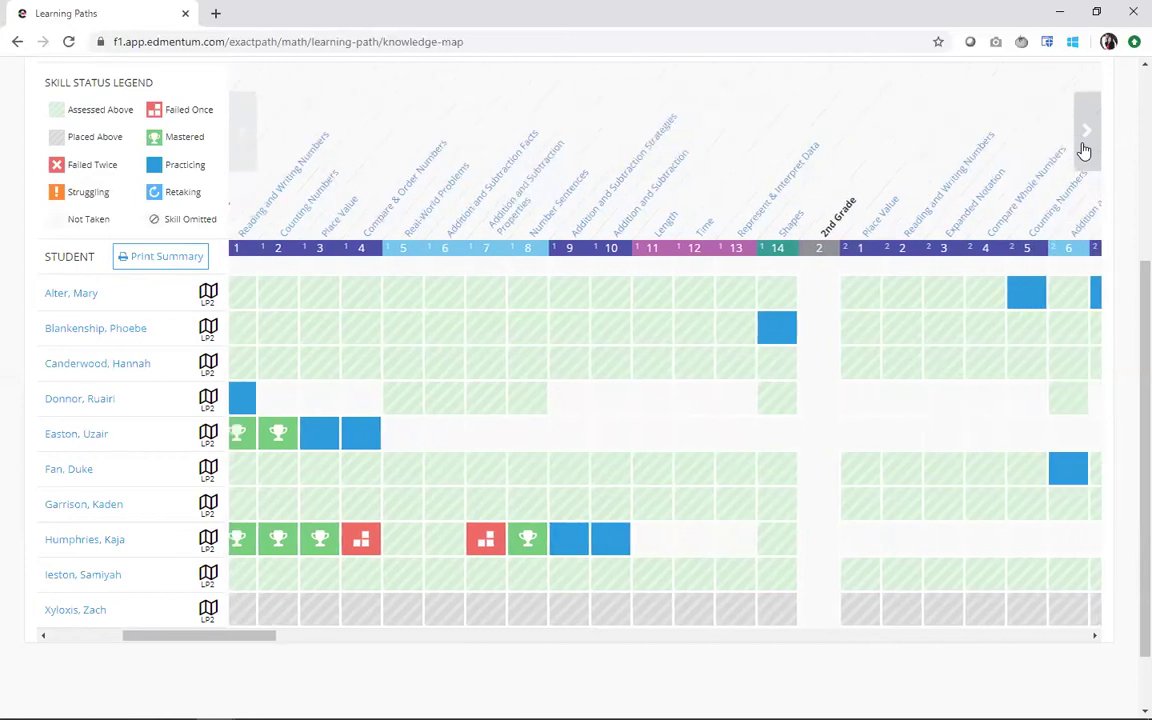
{"action": "left_click", "coordinate": [1084, 149]}
{"action": "left_click", "coordinate": [1084, 149]}
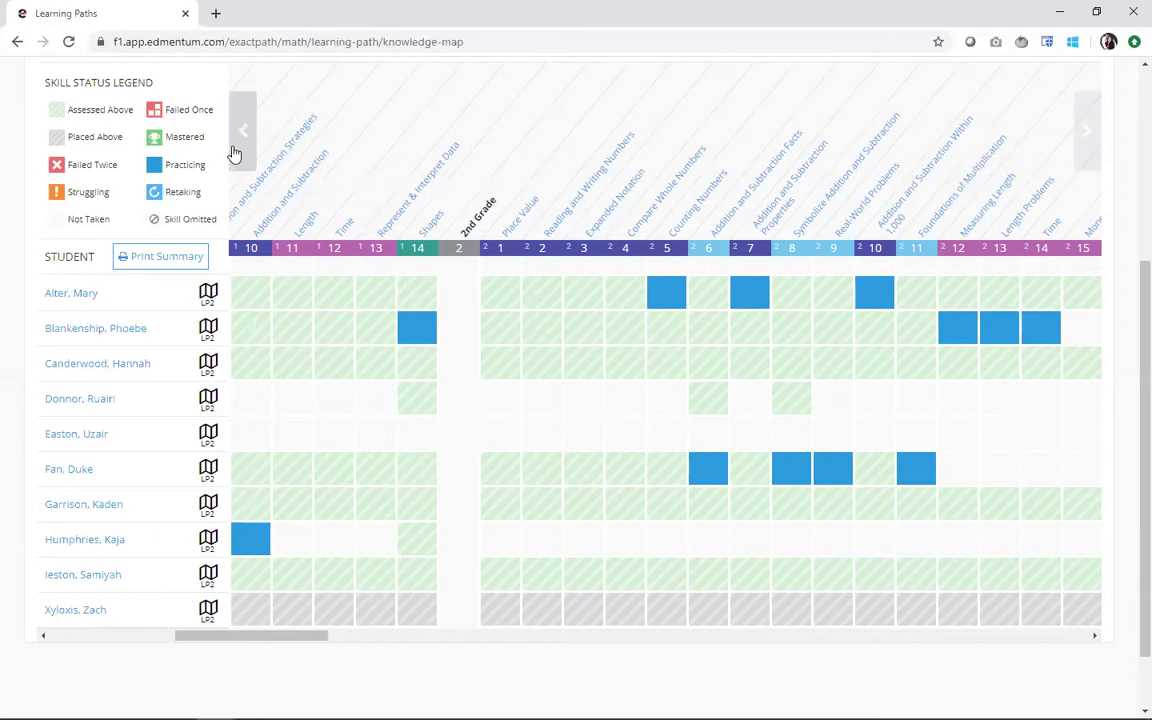
{"action": "left_click", "coordinate": [240, 150]}
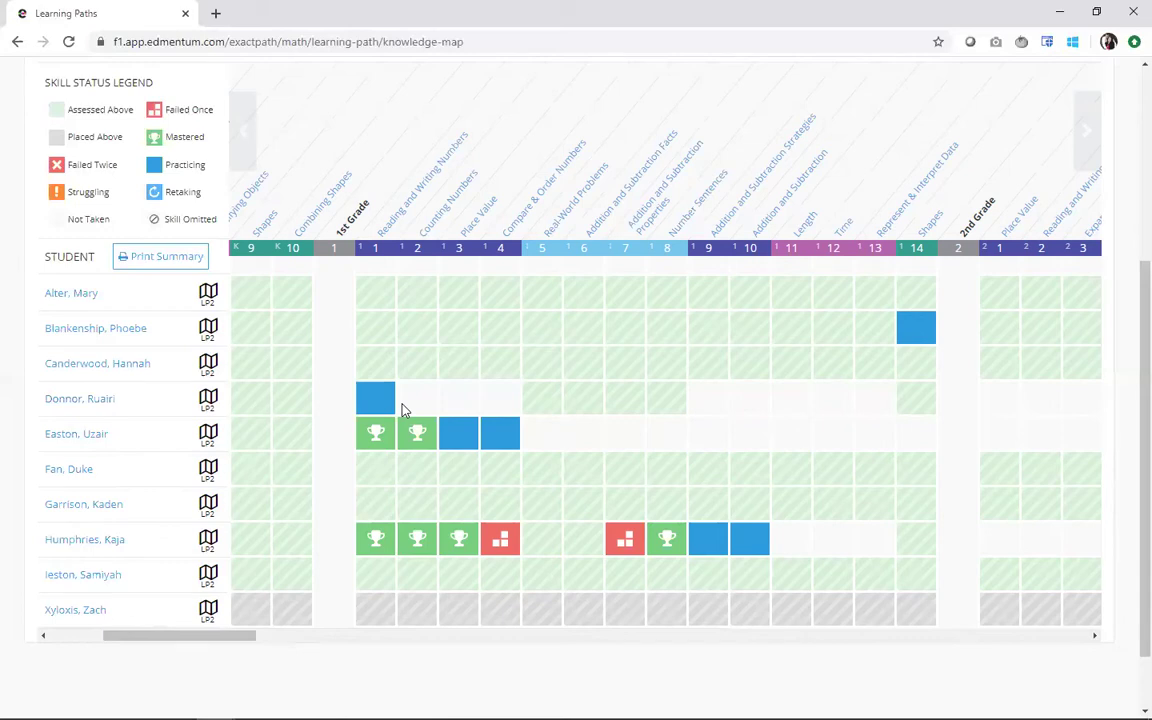
{"action": "left_click", "coordinate": [247, 159]}
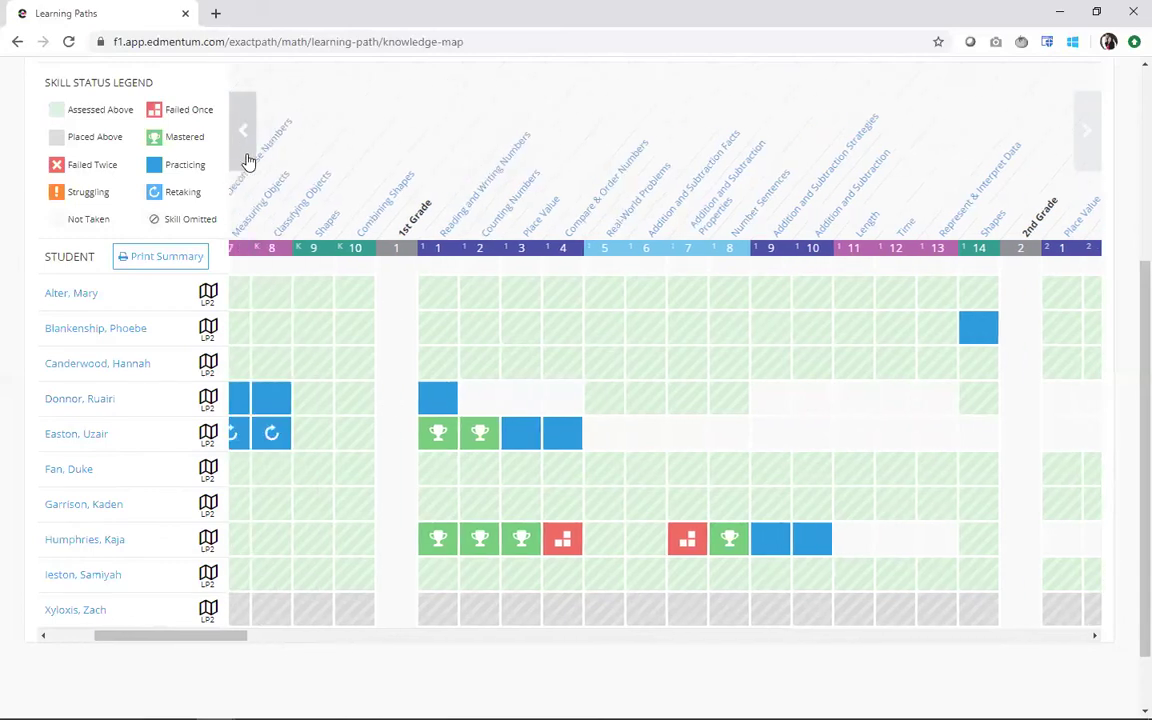
{"action": "left_click", "coordinate": [247, 159]}
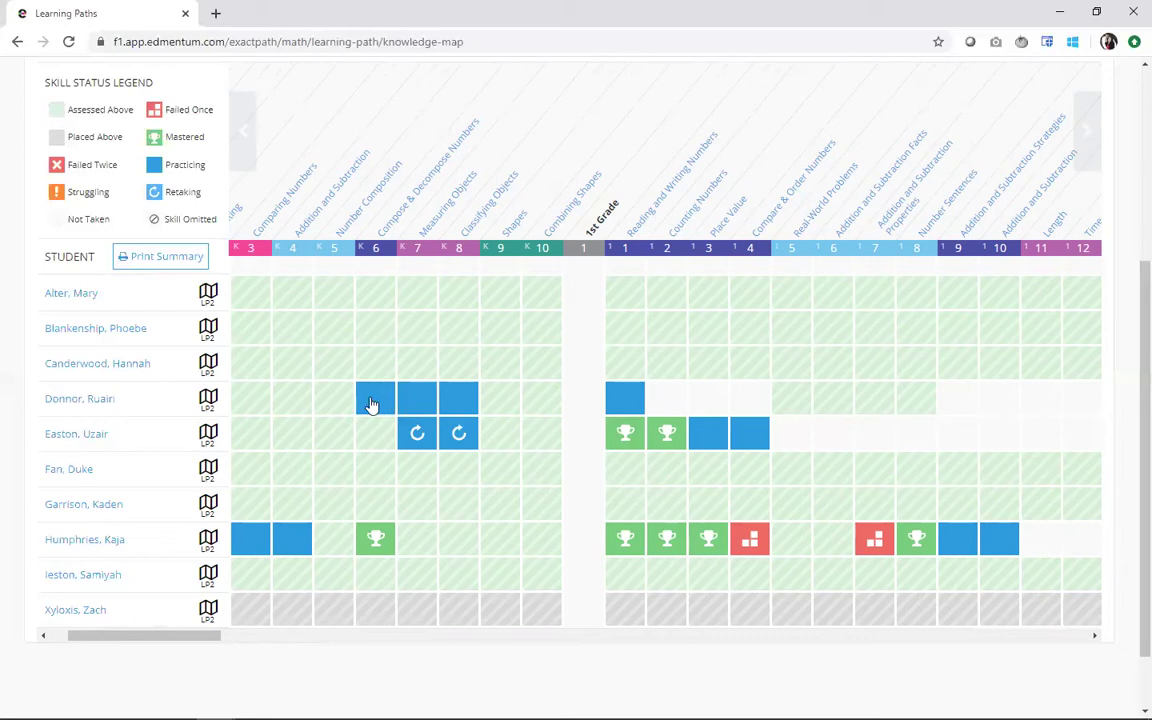
{"action": "left_click", "coordinate": [372, 404]}
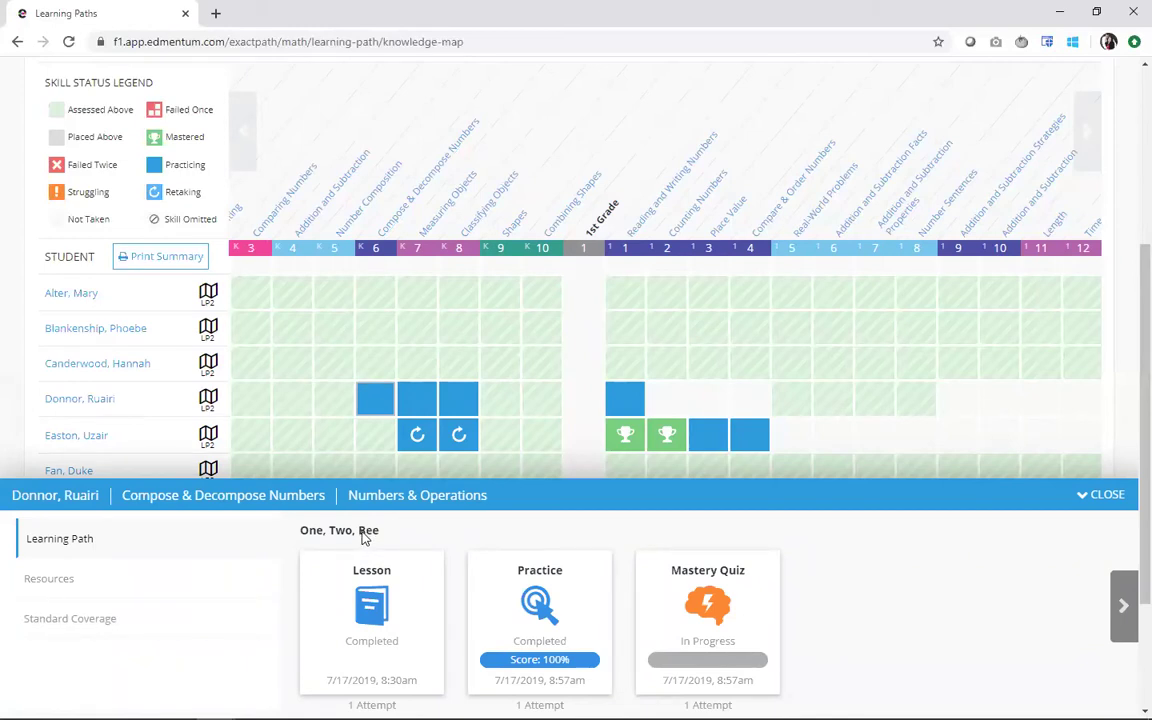
{"action": "mouse_move", "coordinate": [378, 573]}
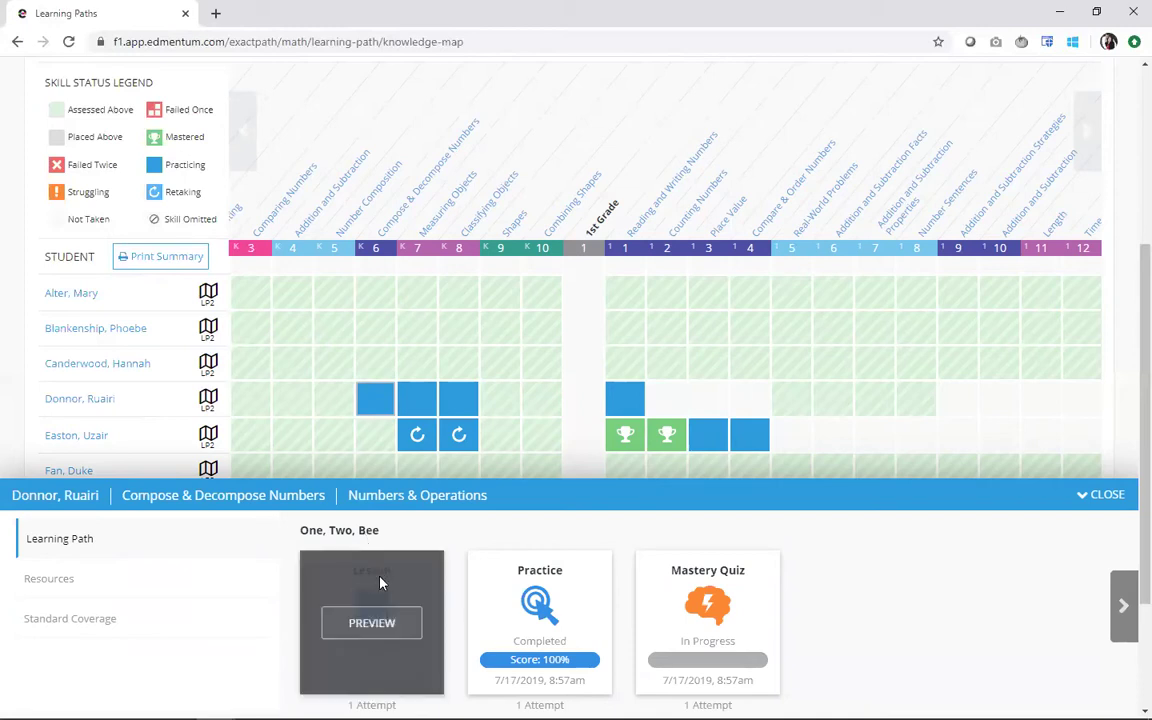
{"action": "mouse_move", "coordinate": [518, 591]}
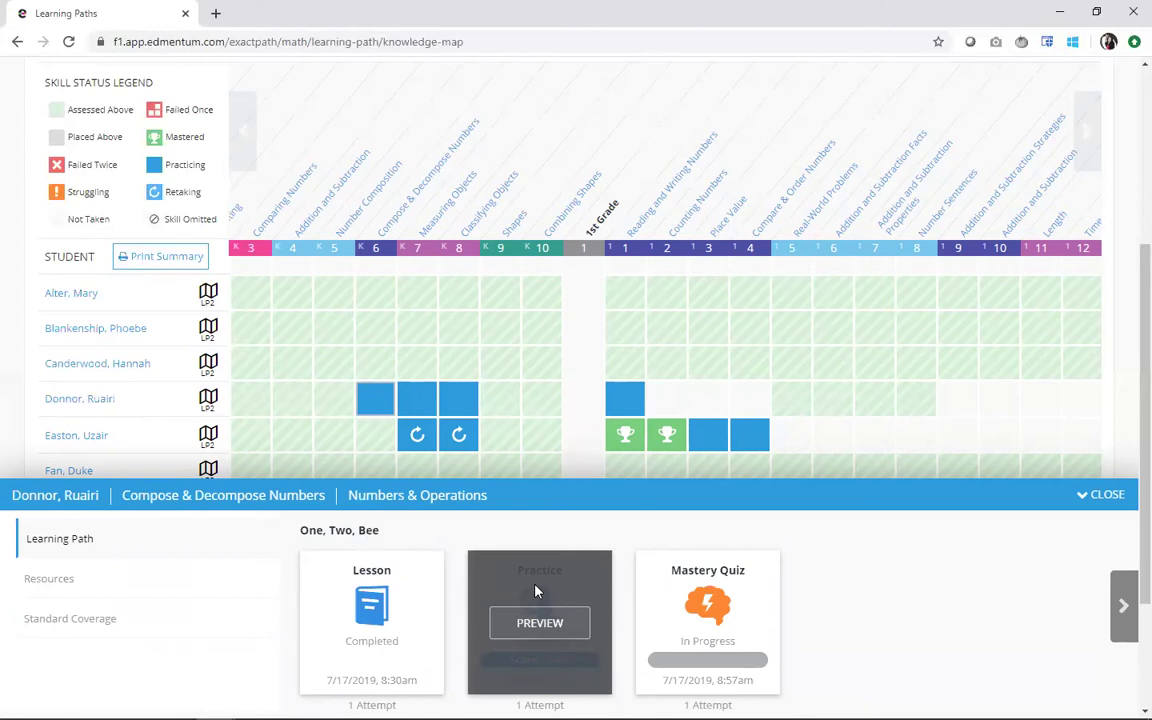
{"action": "mouse_move", "coordinate": [681, 589]}
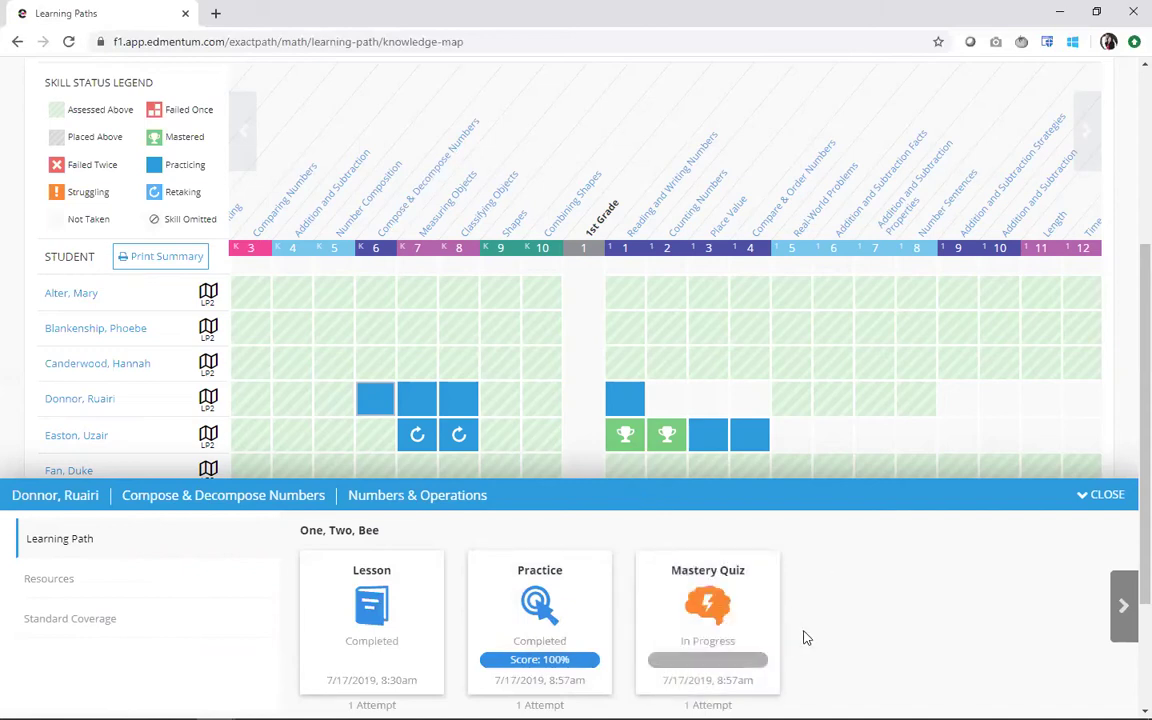
{"action": "mouse_move", "coordinate": [729, 646]}
{"action": "mouse_move", "coordinate": [587, 636]}
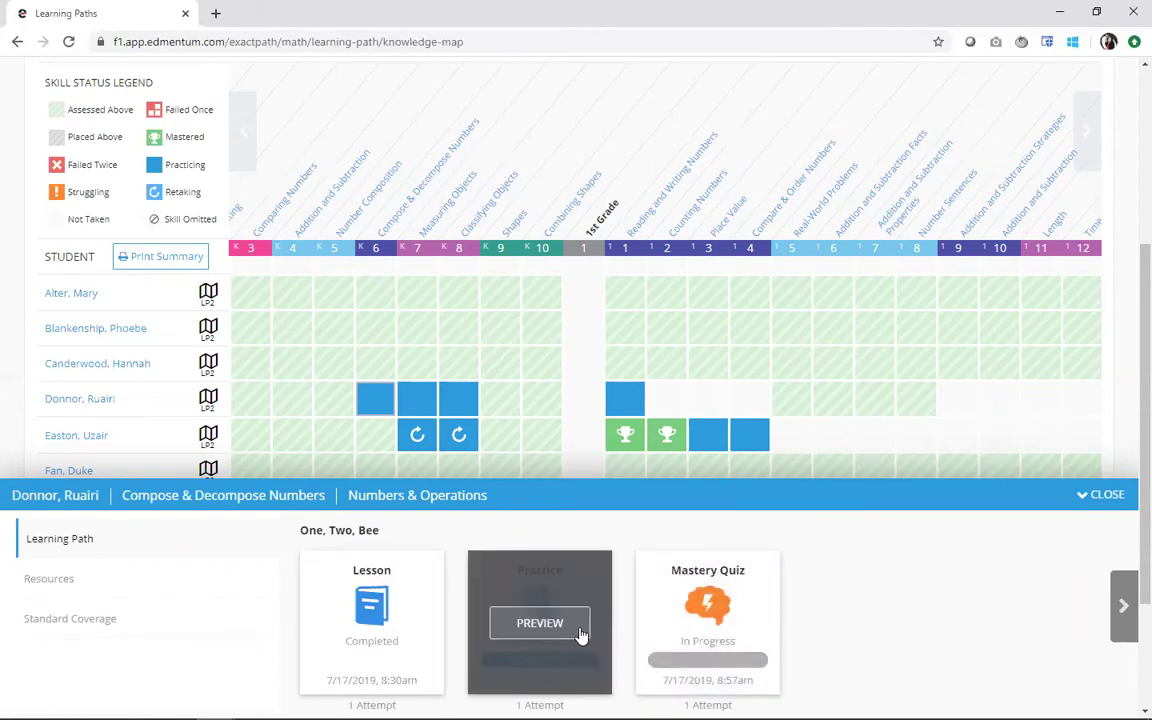
{"action": "mouse_move", "coordinate": [399, 622]}
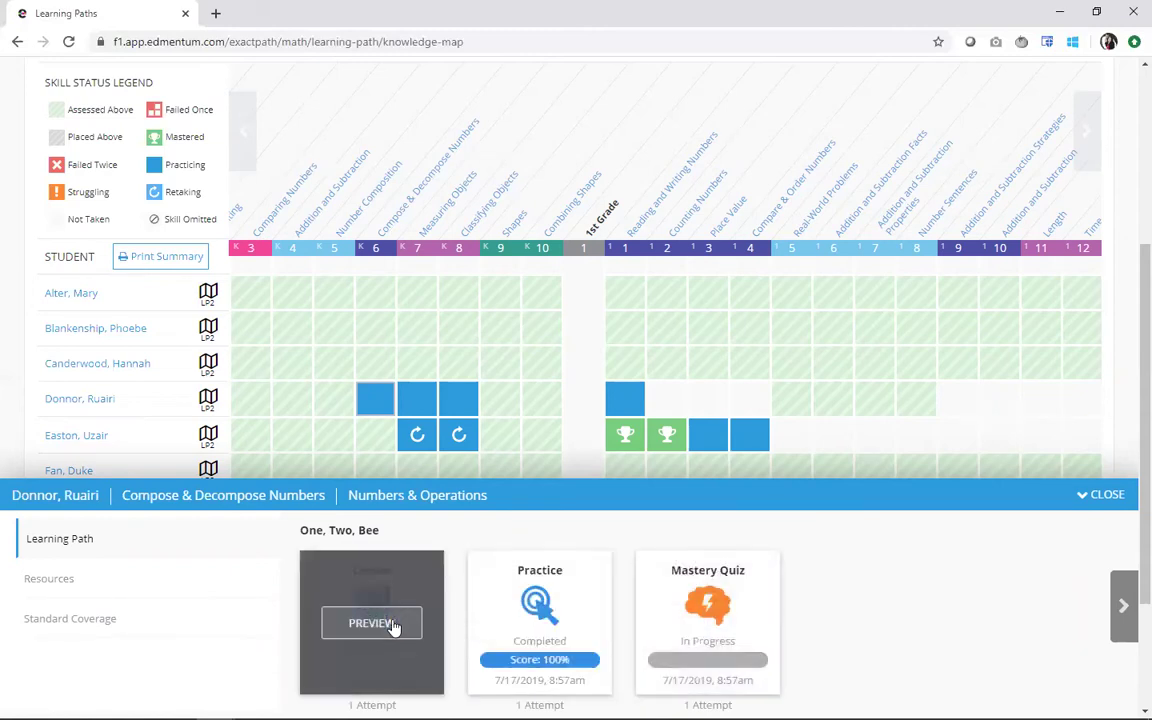
- Close the Learning Path details panel to show all ten students' skills
{"action": "mouse_move", "coordinate": [506, 625]}
{"action": "left_click", "coordinate": [1098, 497]}
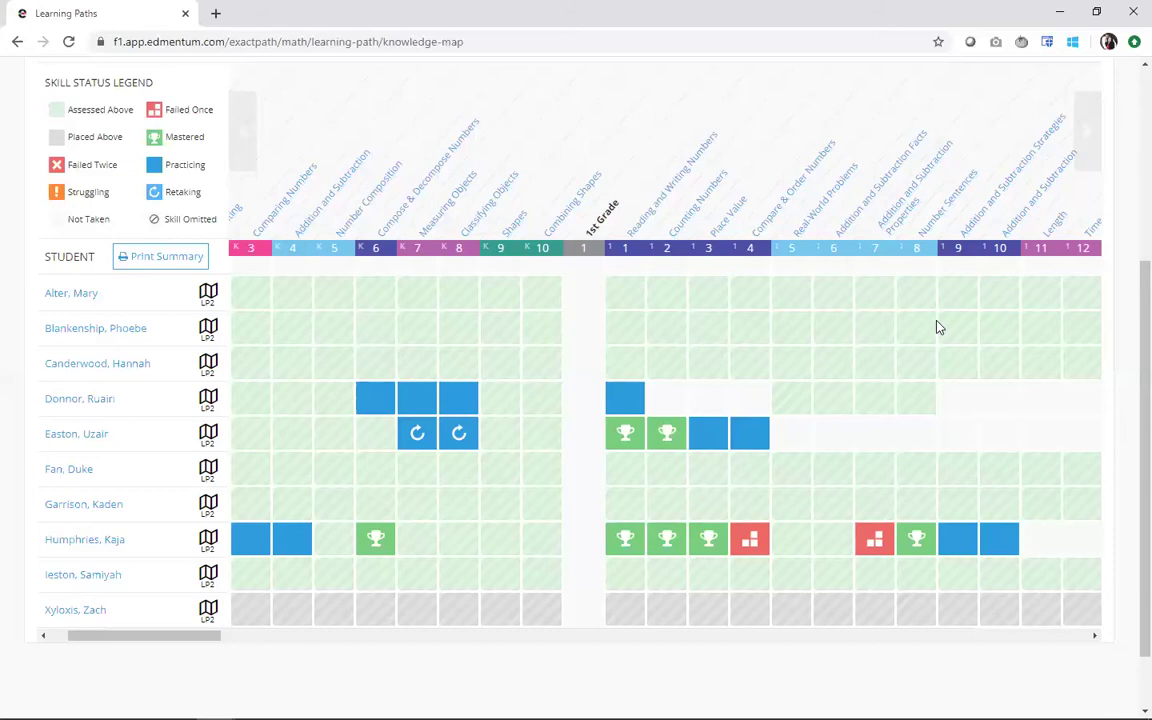
- Advance the knowledge map twice to the 2nd Grade skill columns
{"action": "left_click", "coordinate": [1087, 132]}
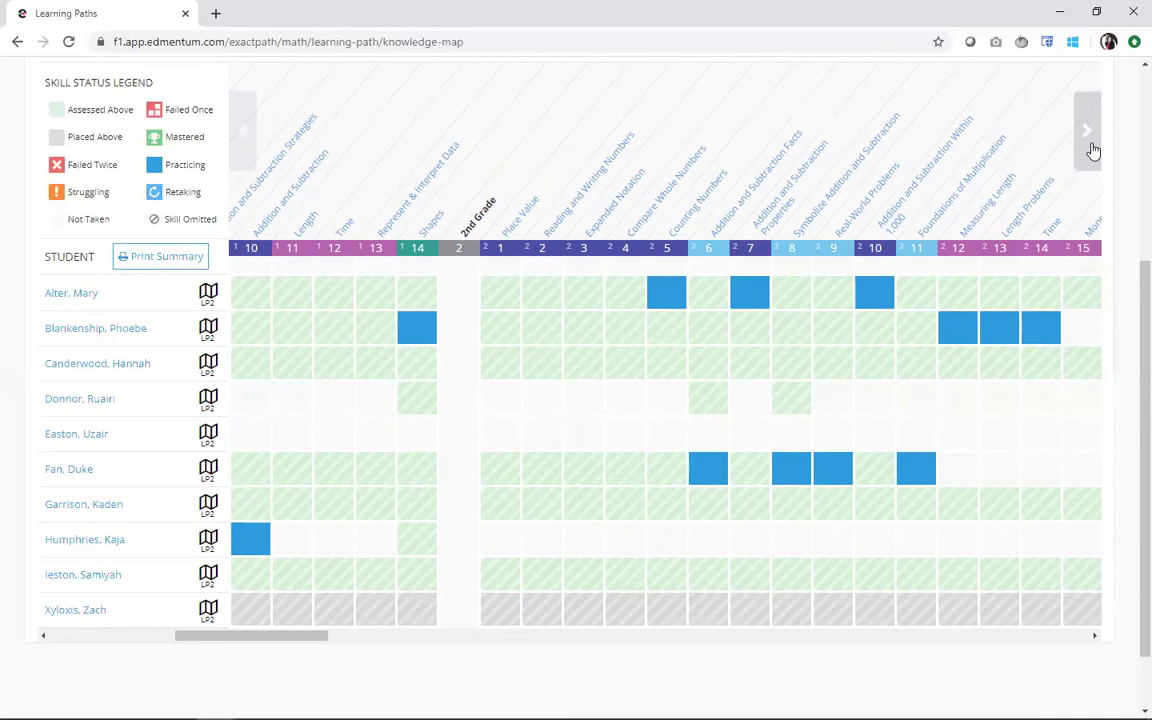
{"action": "left_click", "coordinate": [1093, 150]}
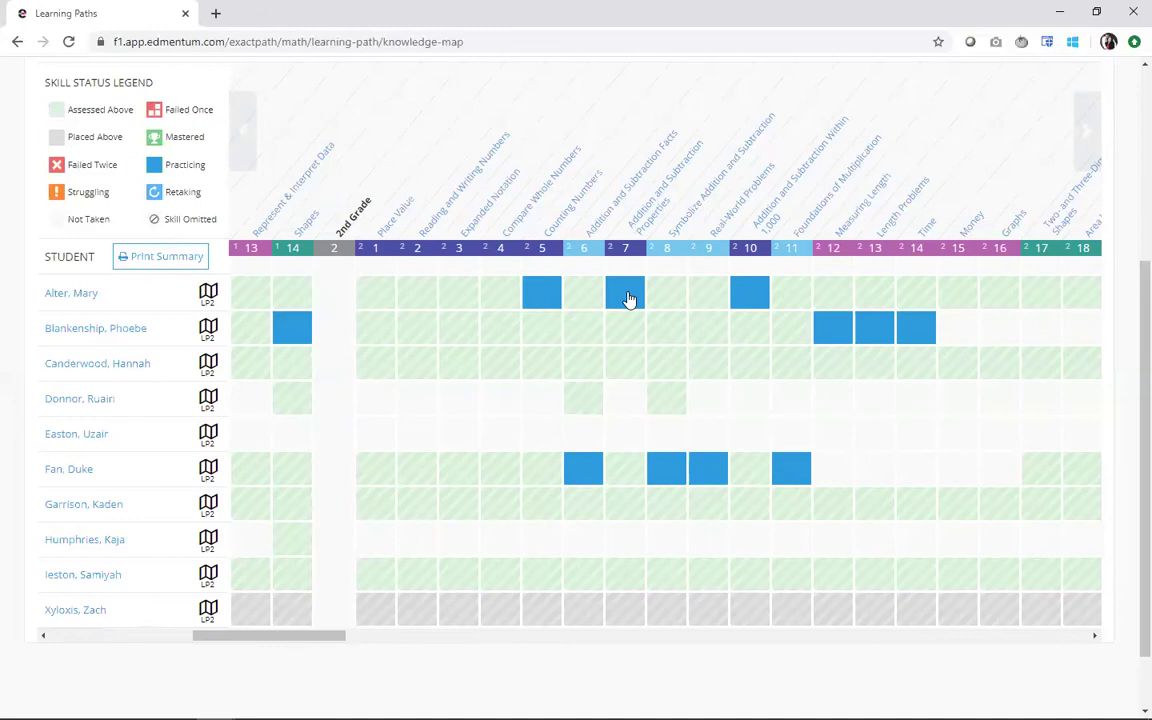
- Show a student's Addition and Subtraction Properties resources and page through the videos
{"action": "left_click", "coordinate": [628, 299]}
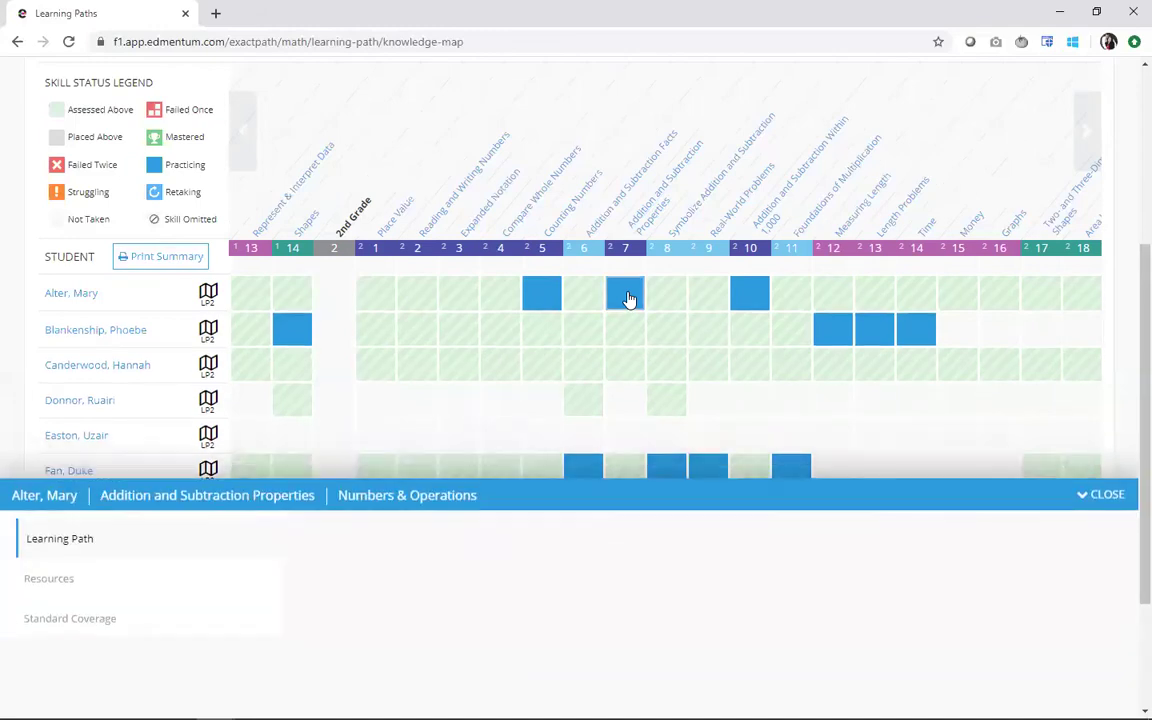
{"action": "left_click", "coordinate": [122, 593]}
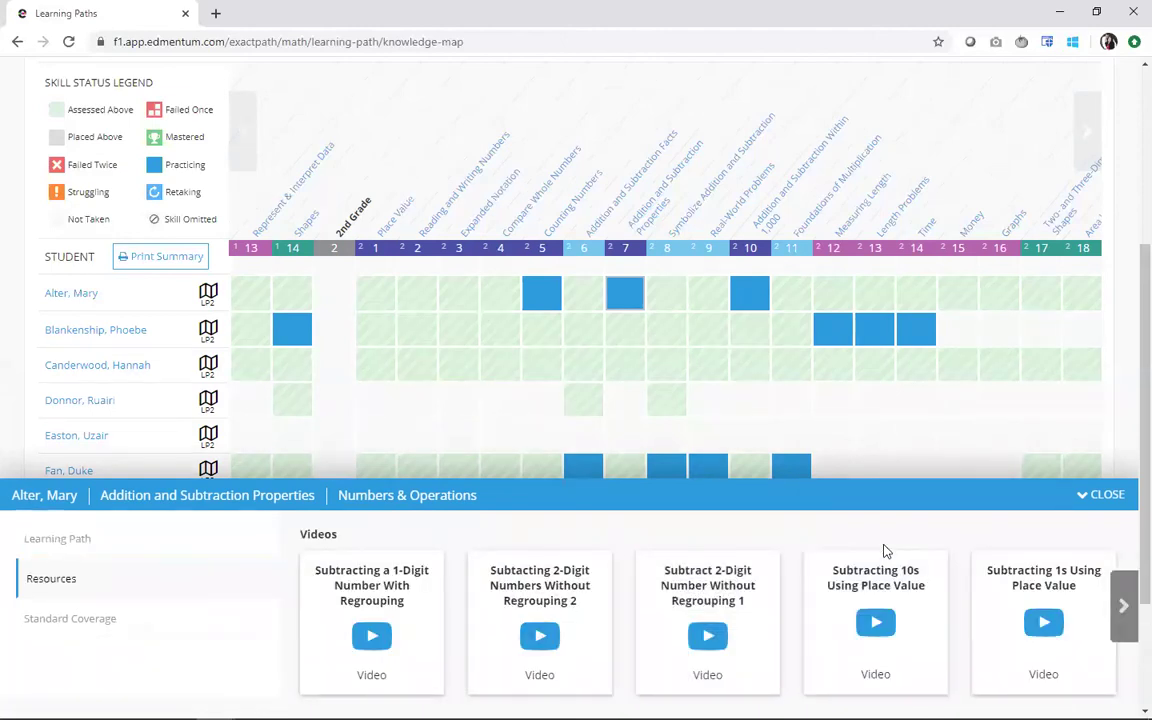
{"action": "left_click", "coordinate": [1125, 603]}
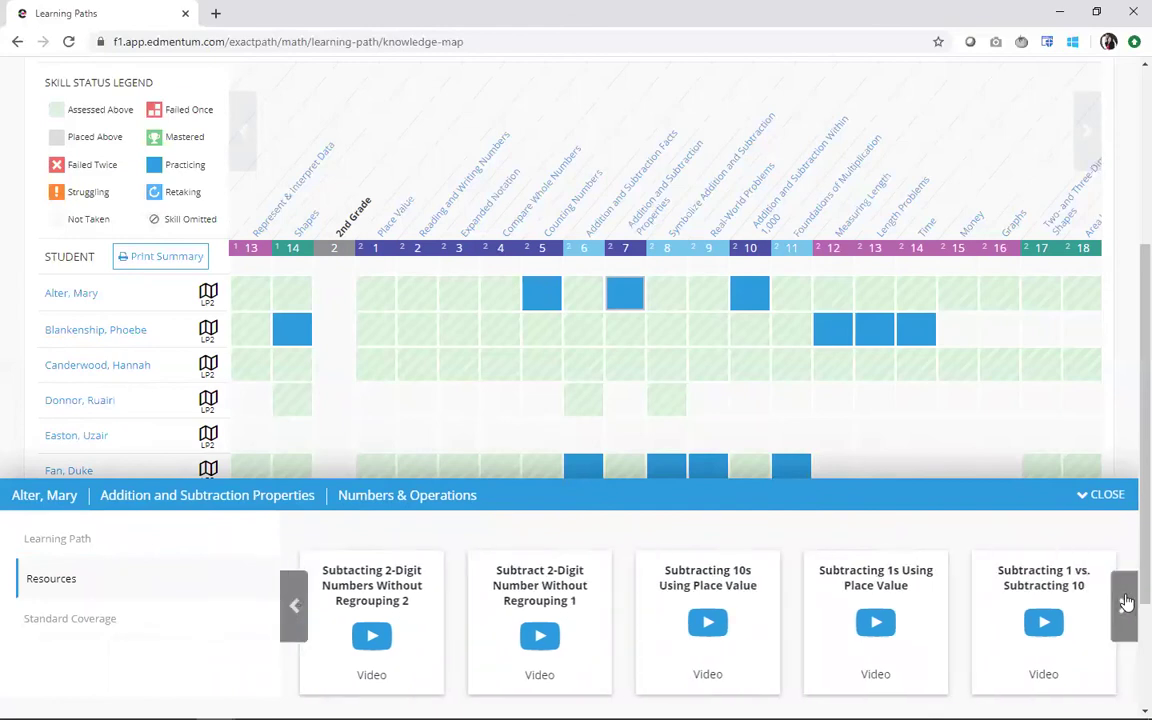
{"action": "left_click", "coordinate": [1125, 603]}
{"action": "left_click", "coordinate": [1125, 603]}
{"action": "left_click", "coordinate": [1125, 603]}
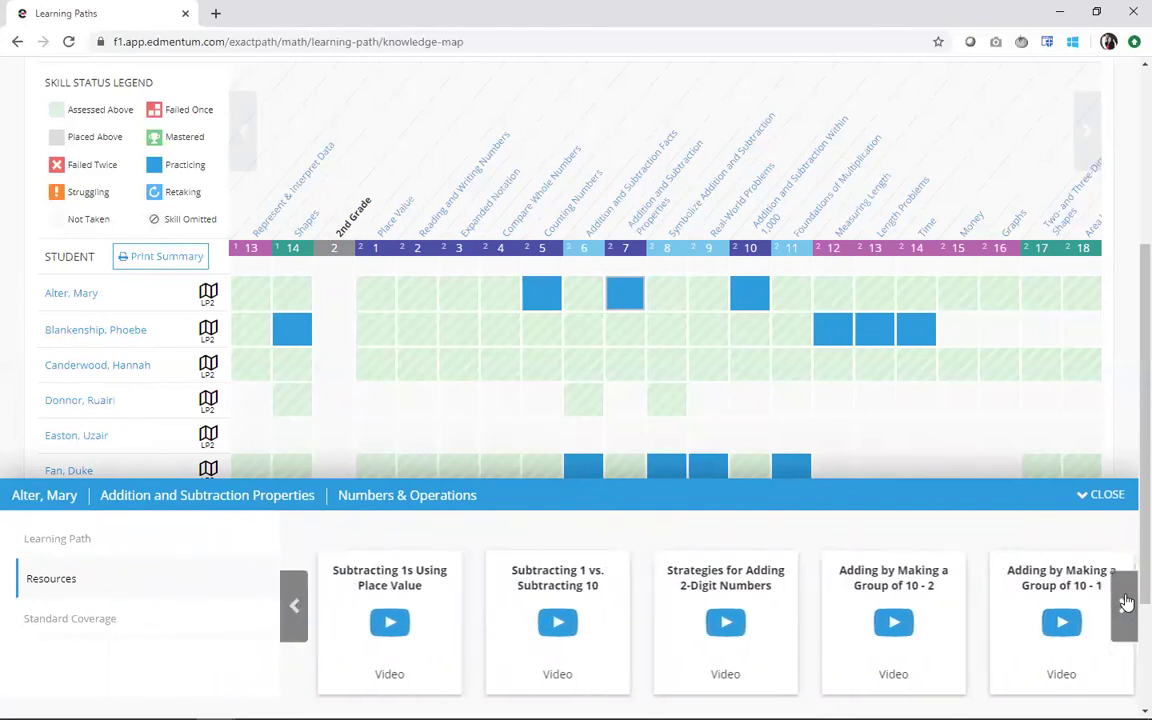
{"action": "left_click", "coordinate": [1125, 603]}
- Page the resources past the worksheets on to the Study Island topics
{"action": "mouse_move", "coordinate": [913, 617]}
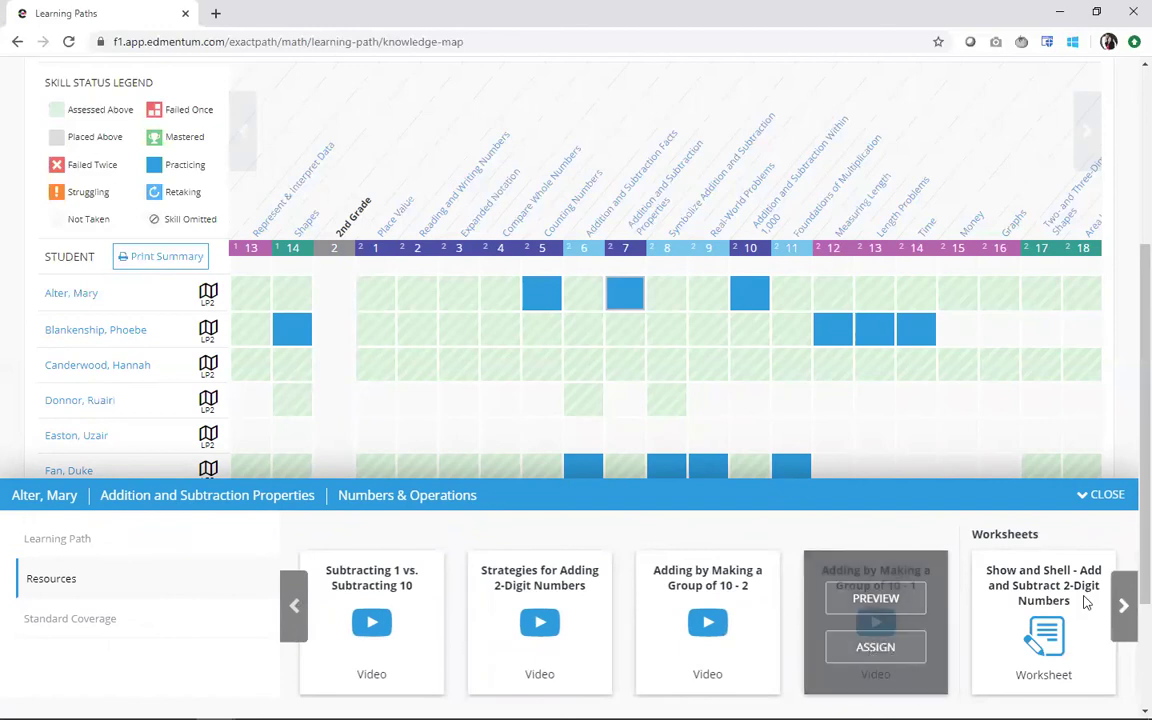
{"action": "left_click", "coordinate": [1124, 605]}
{"action": "left_click", "coordinate": [1124, 605]}
{"action": "mouse_move", "coordinate": [708, 660]}
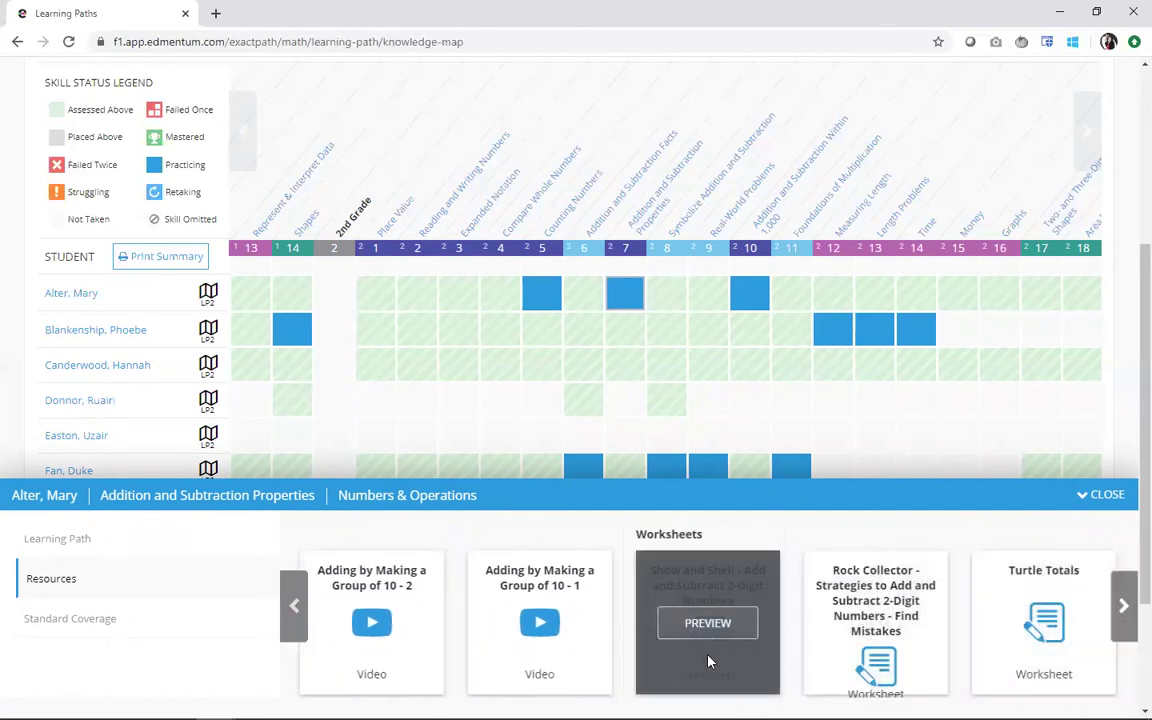
{"action": "left_click", "coordinate": [1124, 605]}
{"action": "left_click", "coordinate": [1124, 605]}
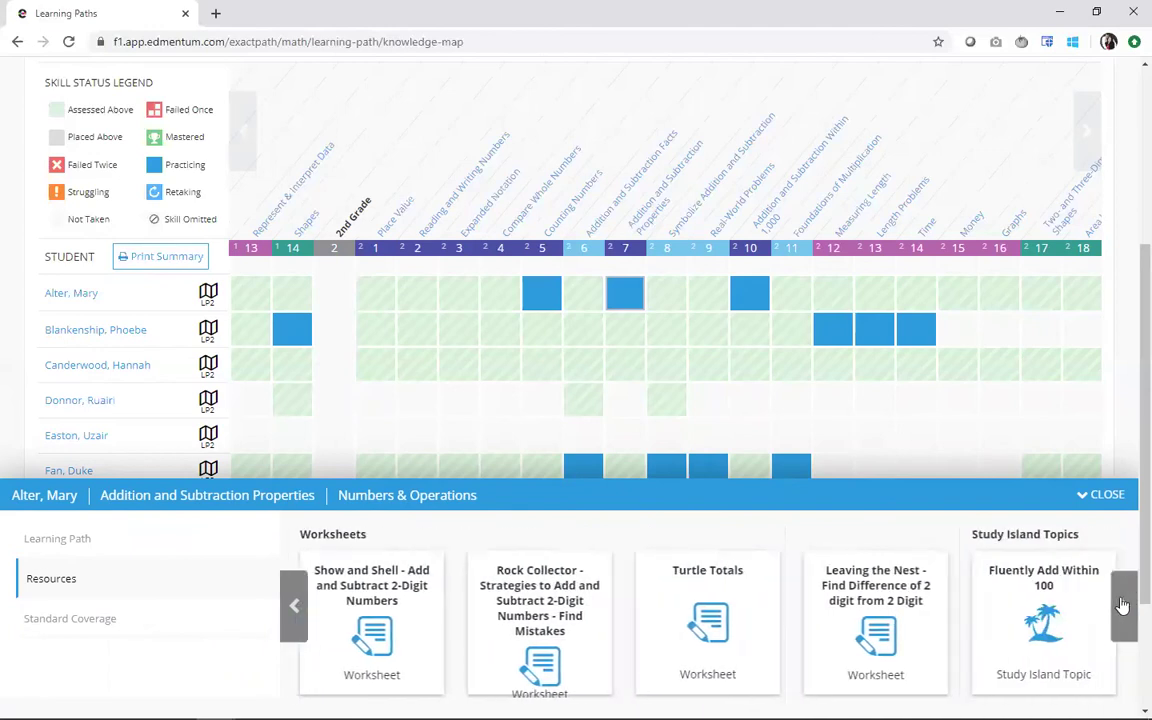
{"action": "left_click", "coordinate": [1124, 605]}
{"action": "left_click", "coordinate": [1124, 605]}
{"action": "mouse_move", "coordinate": [895, 610]}
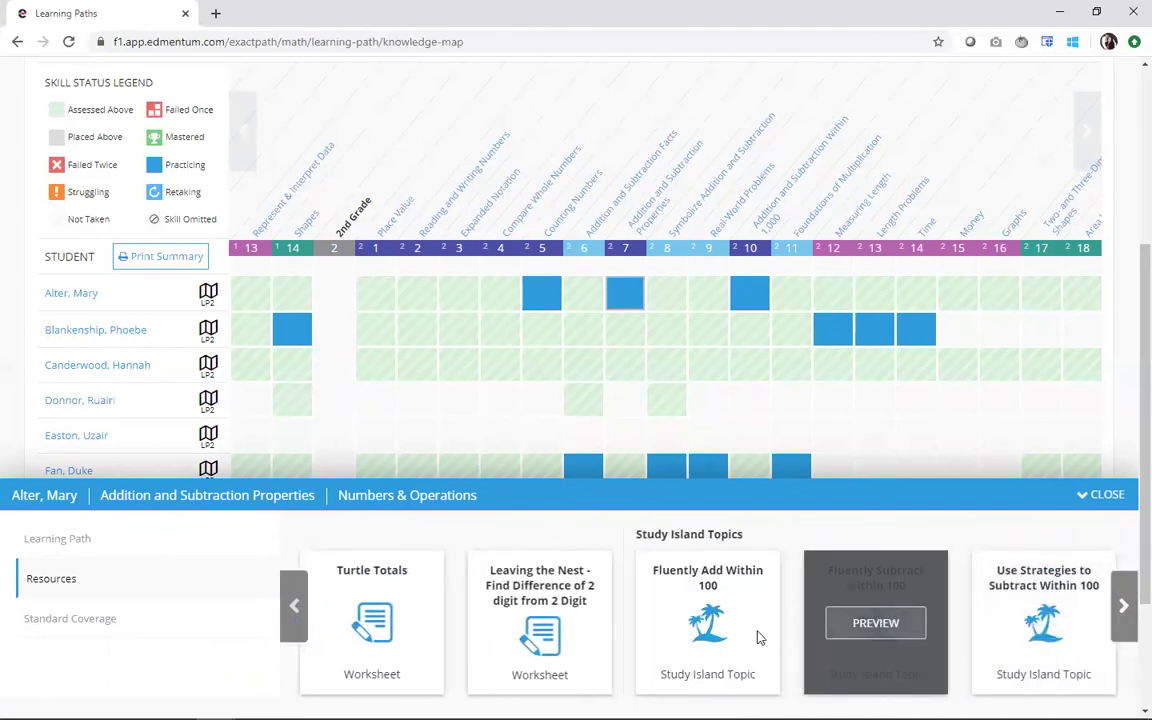
{"action": "mouse_move", "coordinate": [722, 635]}
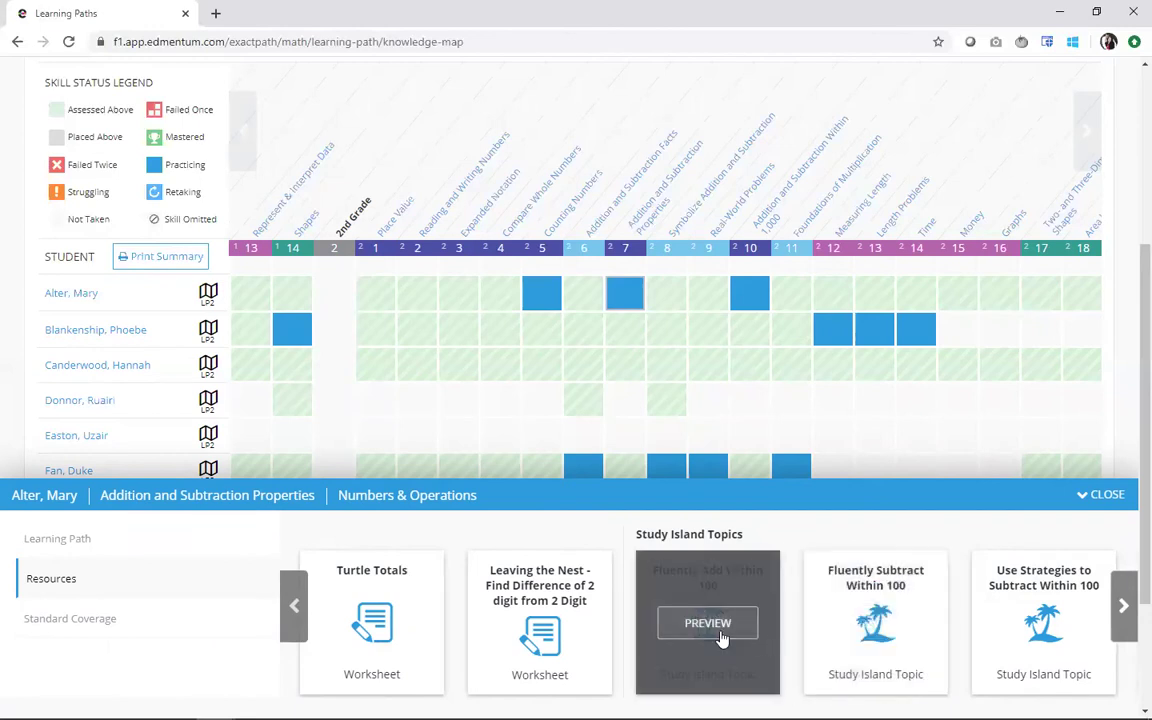
{"action": "mouse_move", "coordinate": [882, 645]}
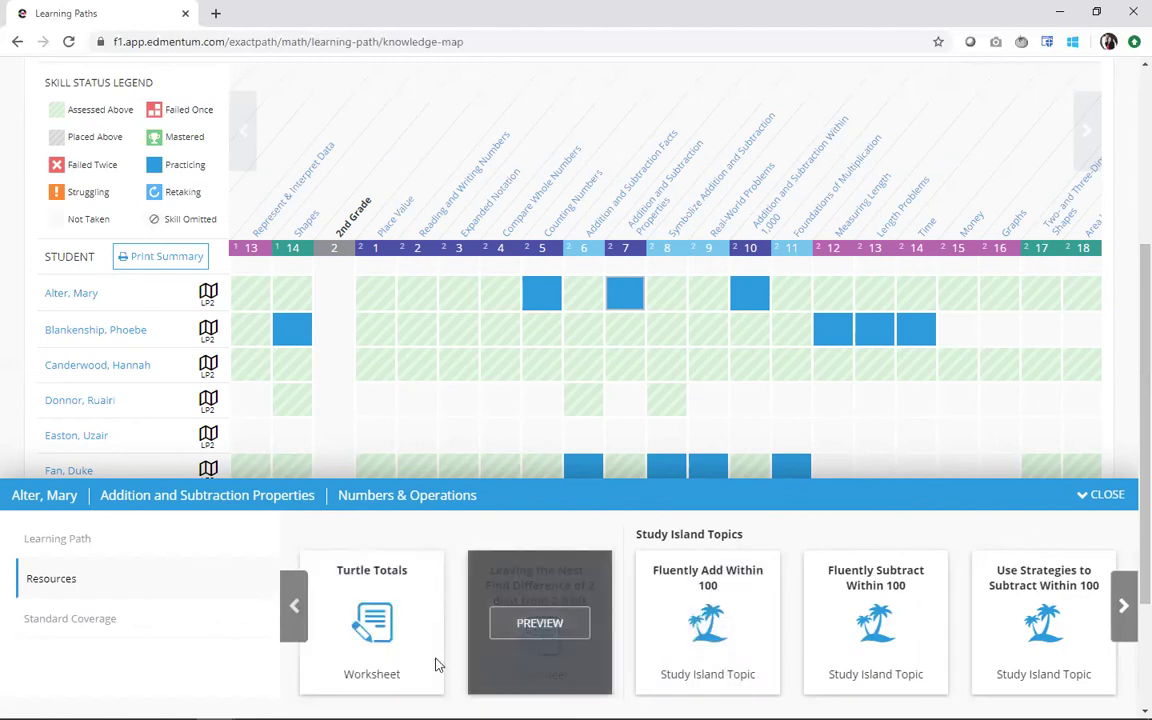
- Check the skill's Standard Coverage, then close the skill details panel
{"action": "left_click", "coordinate": [80, 620]}
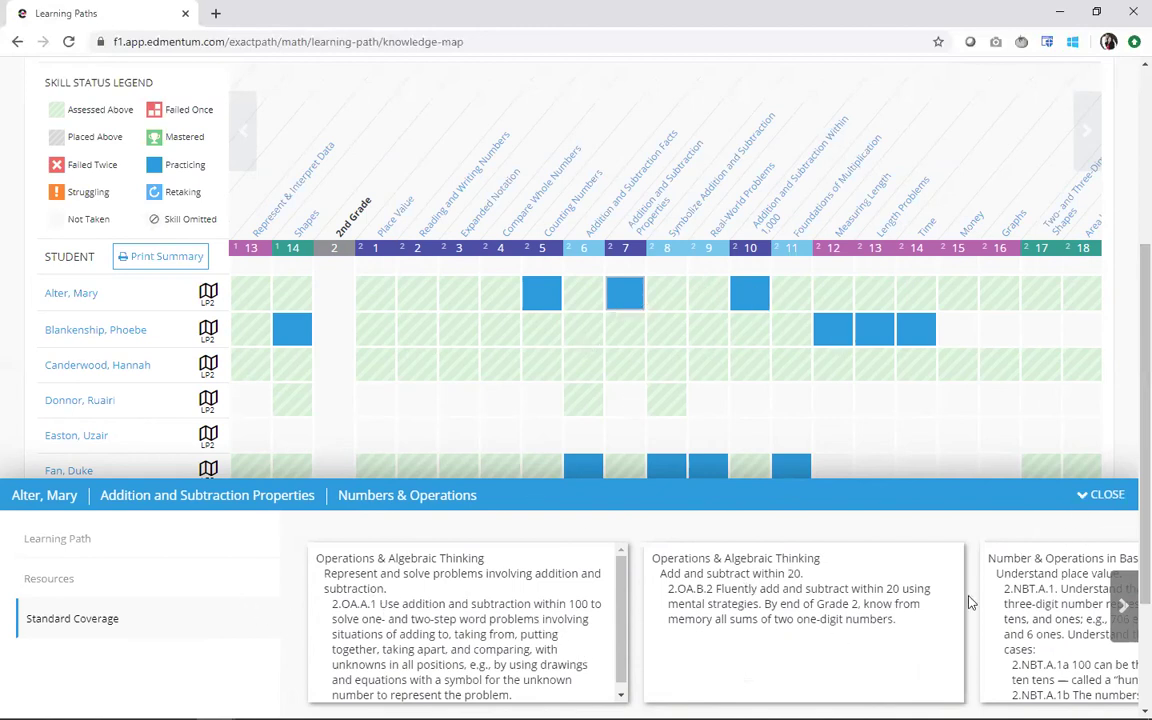
{"action": "left_click", "coordinate": [1105, 495]}
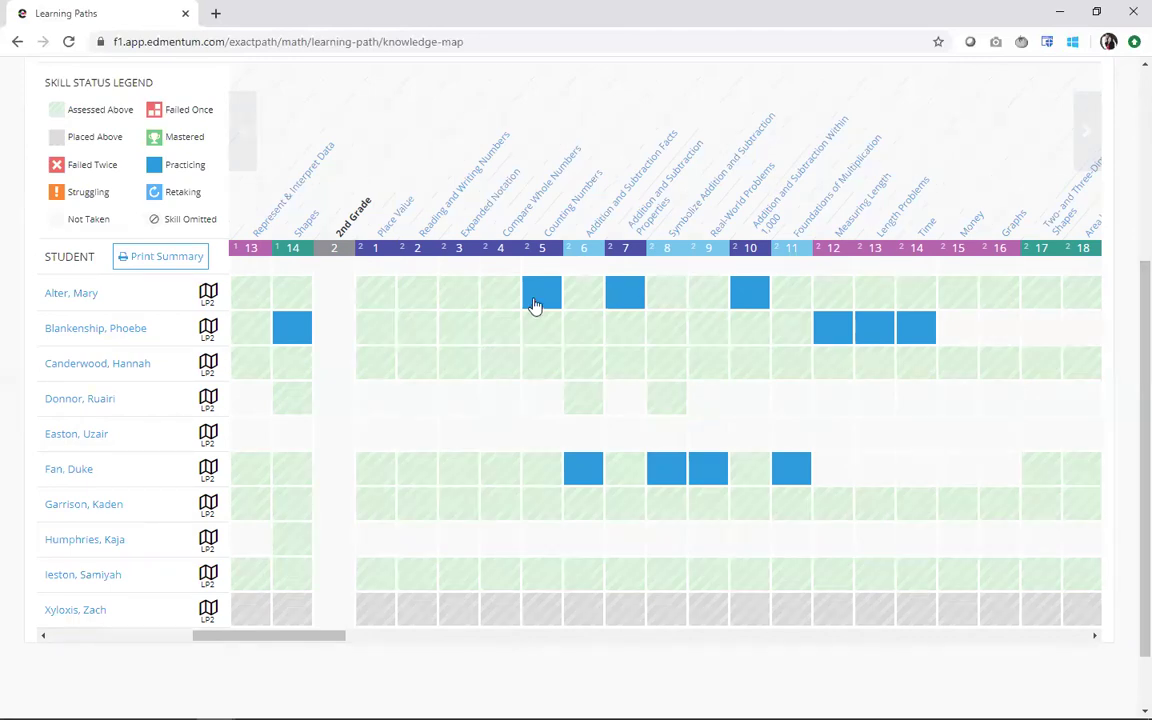
- View the 3-5 class's Current Activities, review one student's completed Progress Check, then close it
{"action": "scroll", "coordinate": [501, 290], "scroll_direction": "up", "scroll_amount": 3}
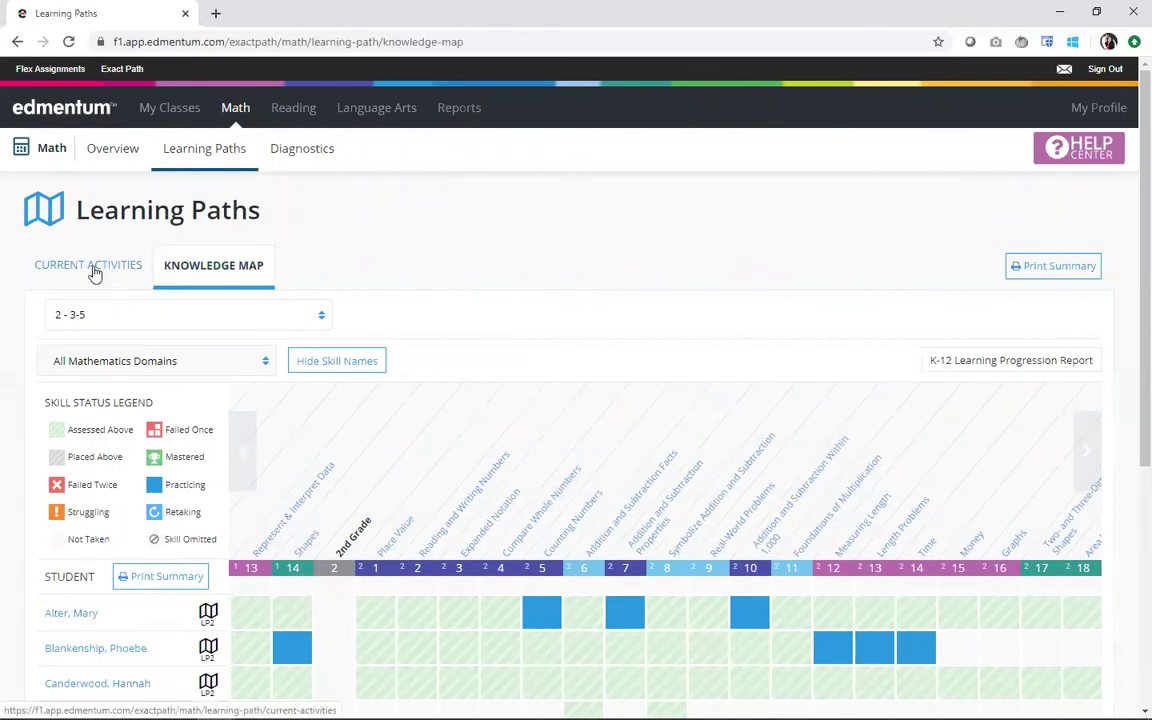
{"action": "left_click", "coordinate": [92, 272]}
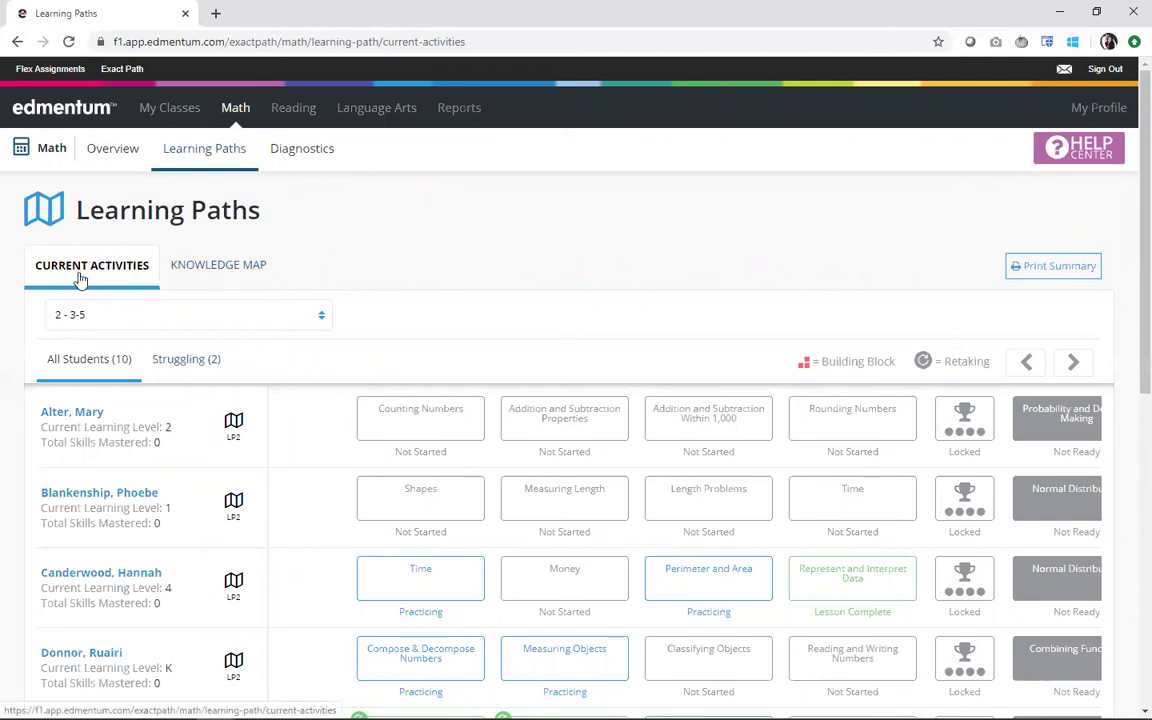
{"action": "scroll", "coordinate": [392, 276], "scroll_direction": "down", "scroll_amount": 1}
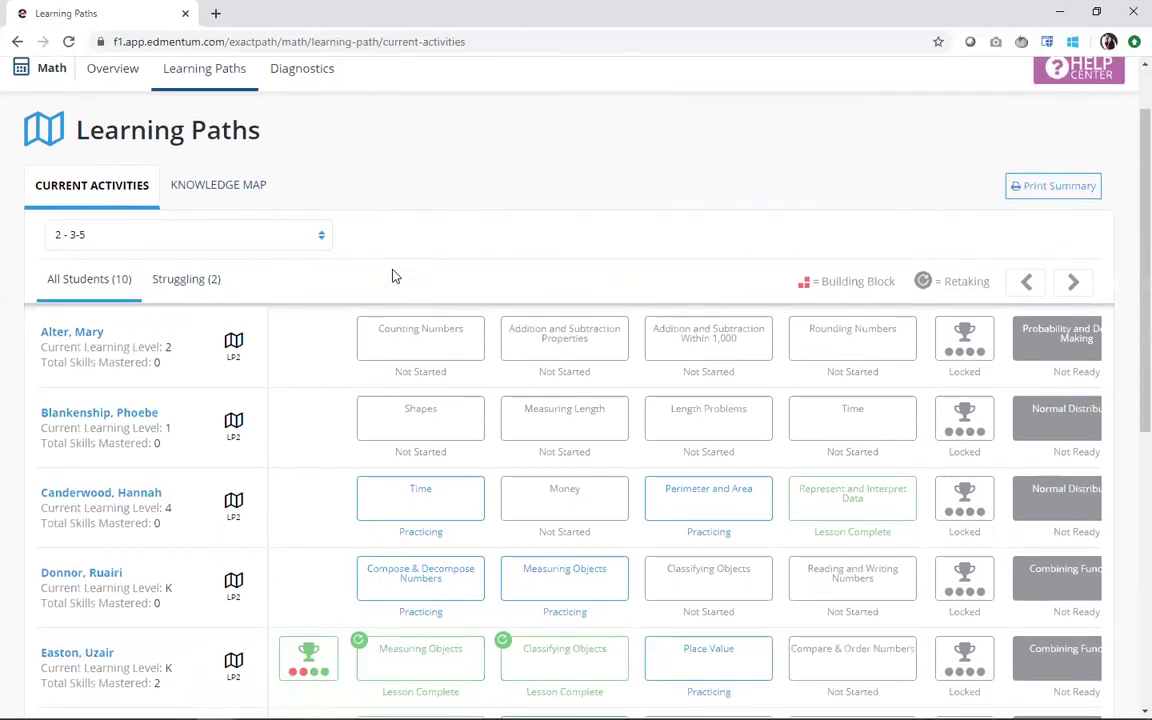
{"action": "scroll", "coordinate": [392, 276], "scroll_direction": "down", "scroll_amount": 1}
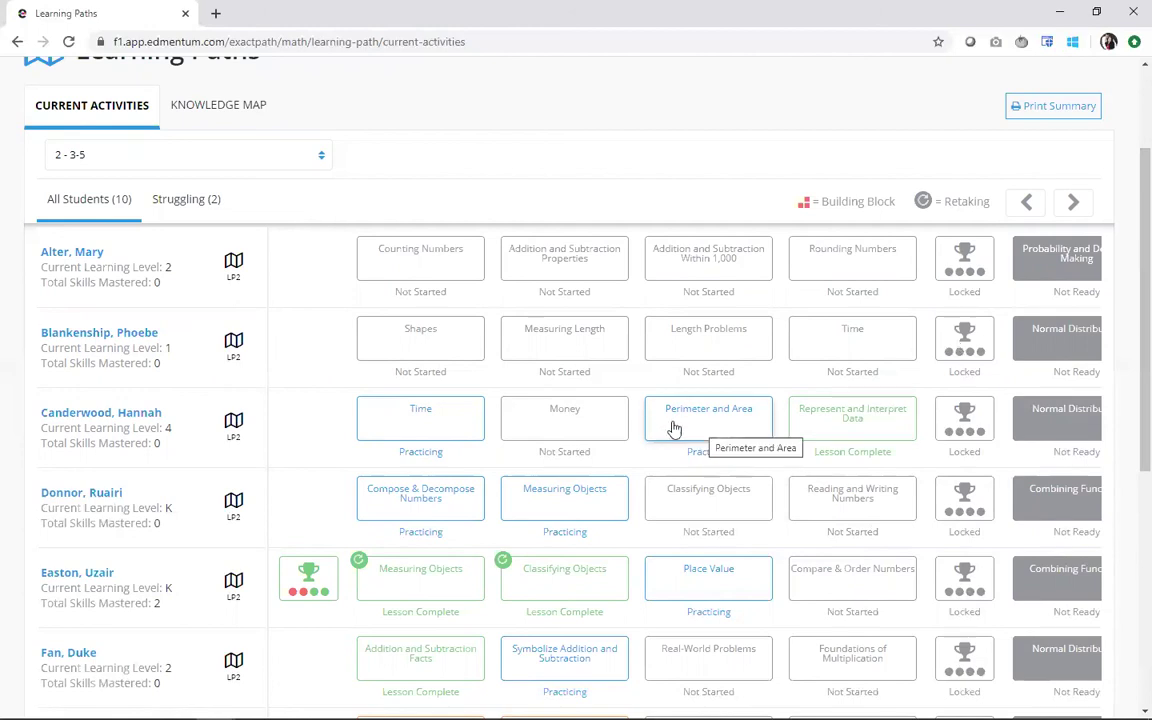
{"action": "left_click", "coordinate": [310, 580]}
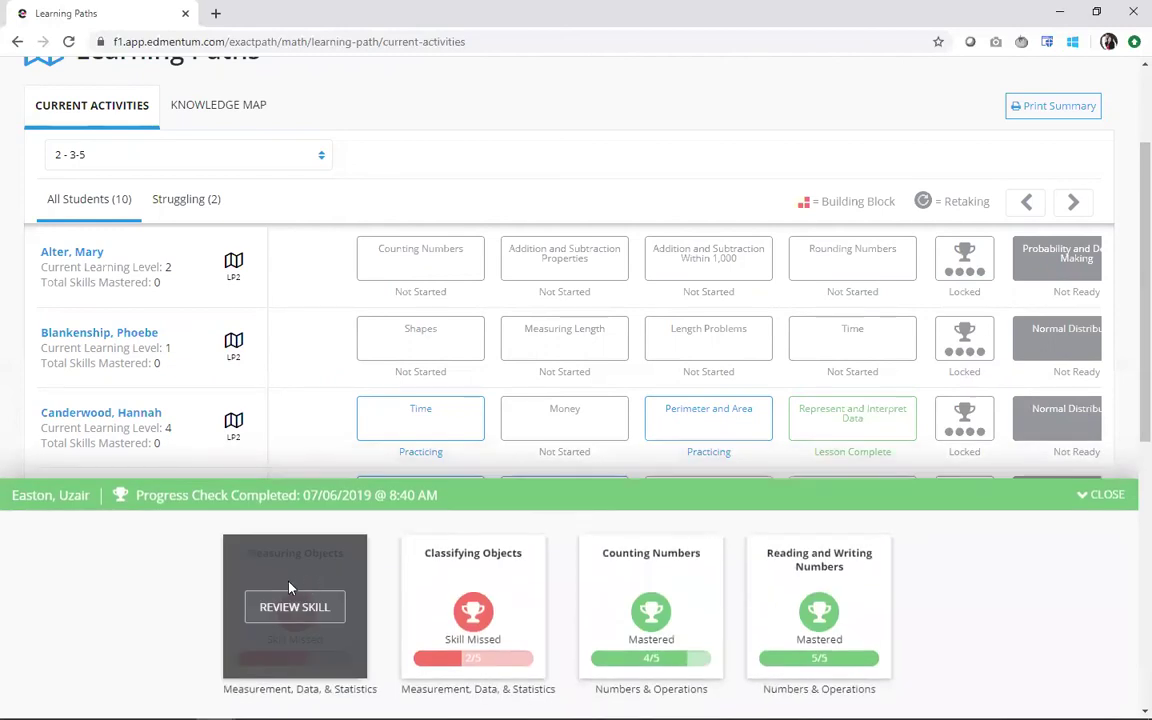
{"action": "left_click", "coordinate": [1097, 497]}
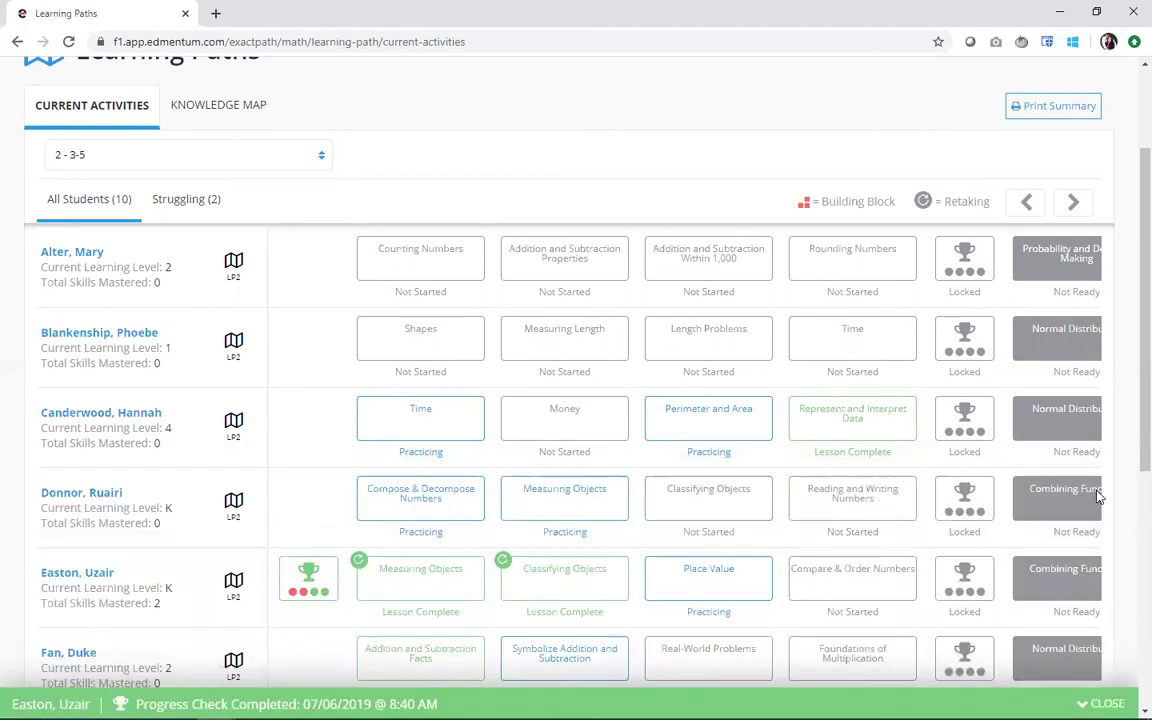
- Filter the Current Activities list to the Struggling (2) students
{"action": "left_click", "coordinate": [186, 200]}
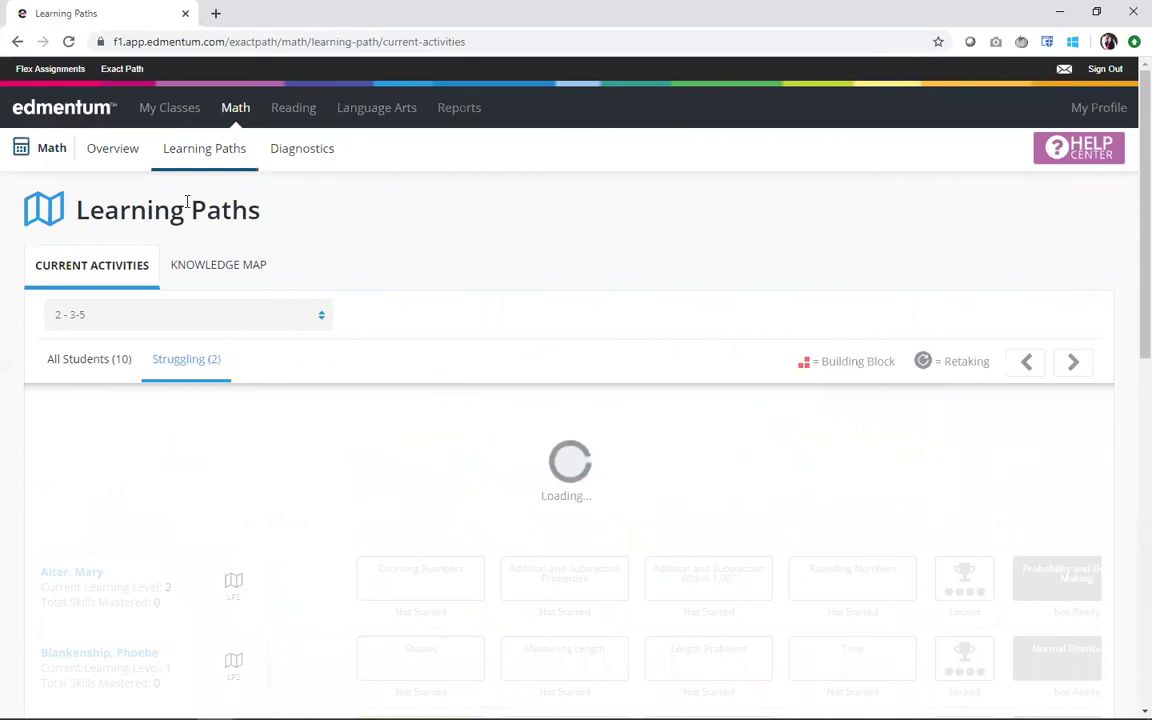